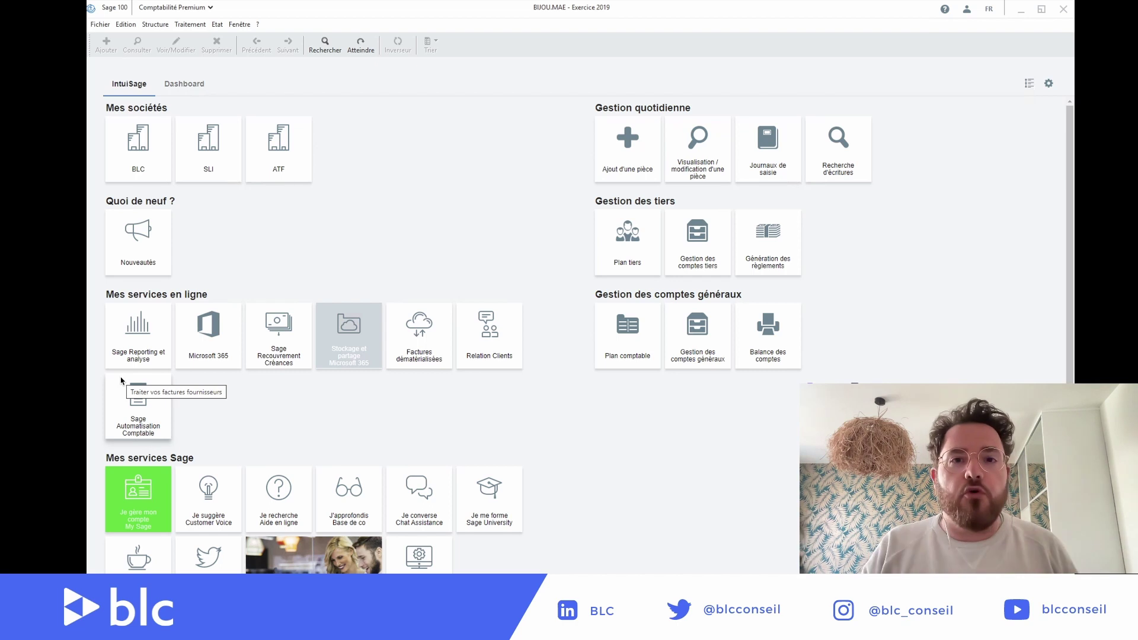
Step: Open the print settings for the FEC compliance certificate, and dismiss them without printing
left_click(258, 24)
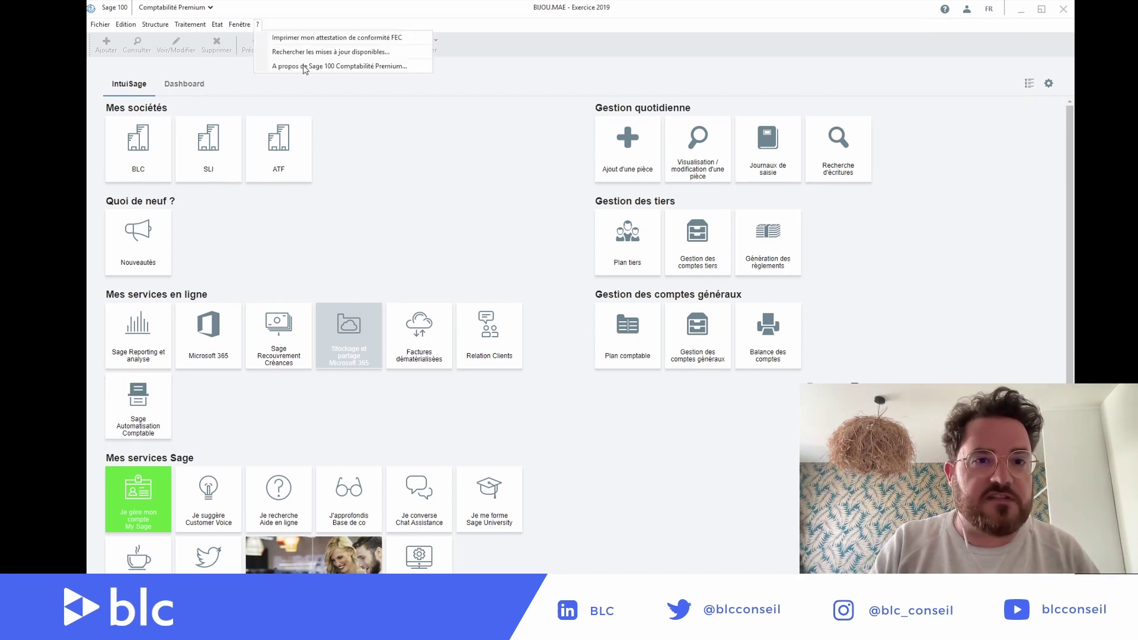
left_click(387, 38)
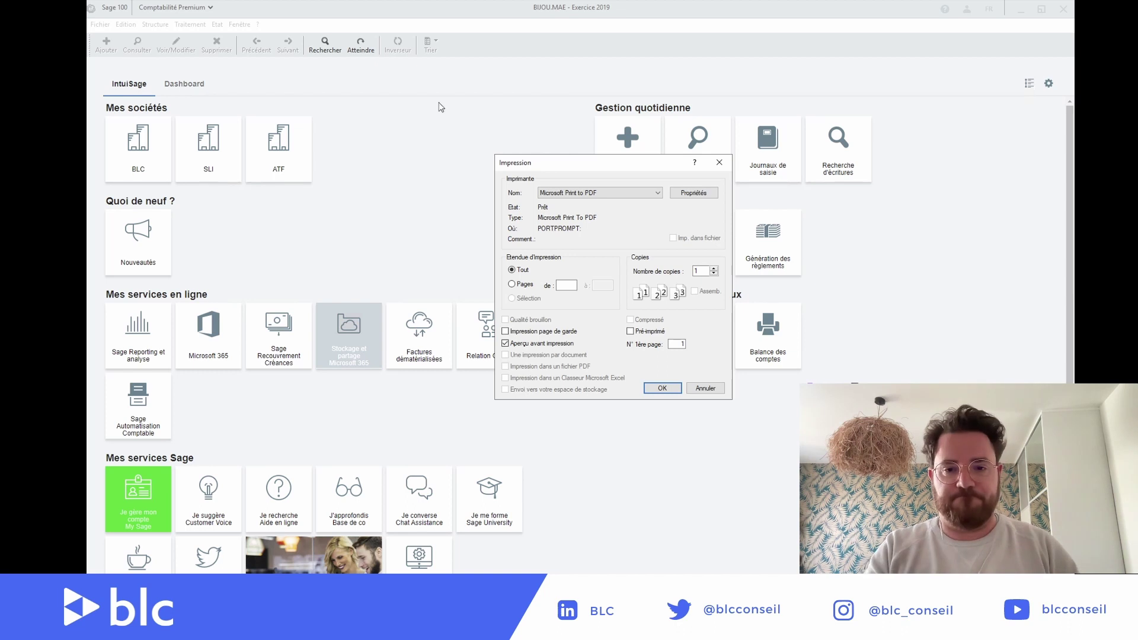
left_click(704, 388)
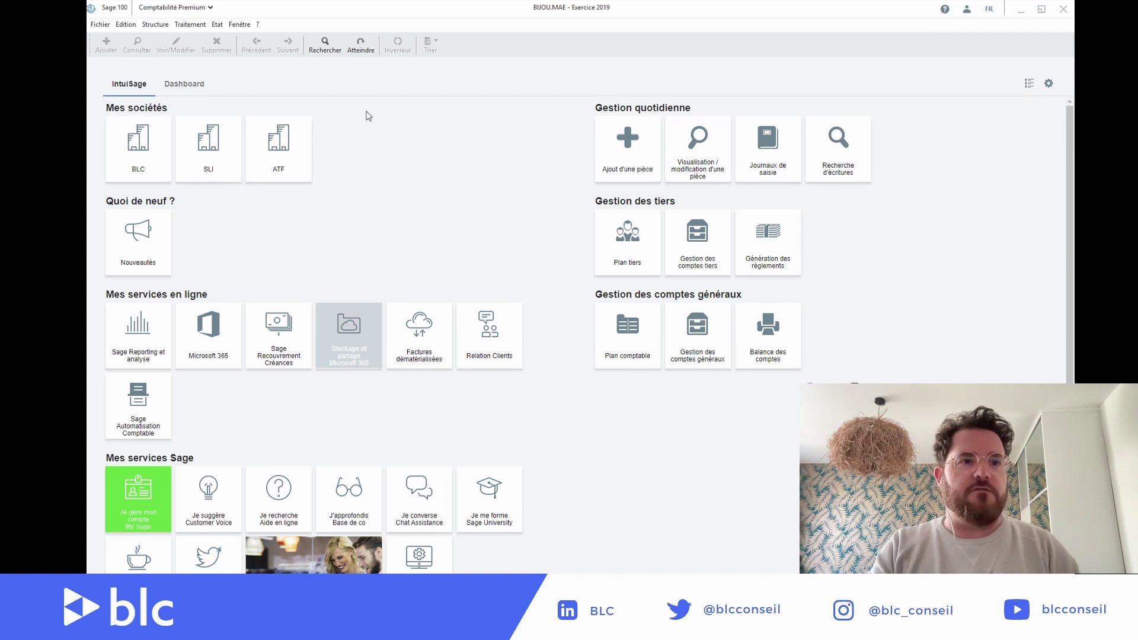
Step: Open the Trésorerie Sage, Ciel and FEC export and set its transfer format to Fichier des Ecritures Comptables
left_click(101, 25)
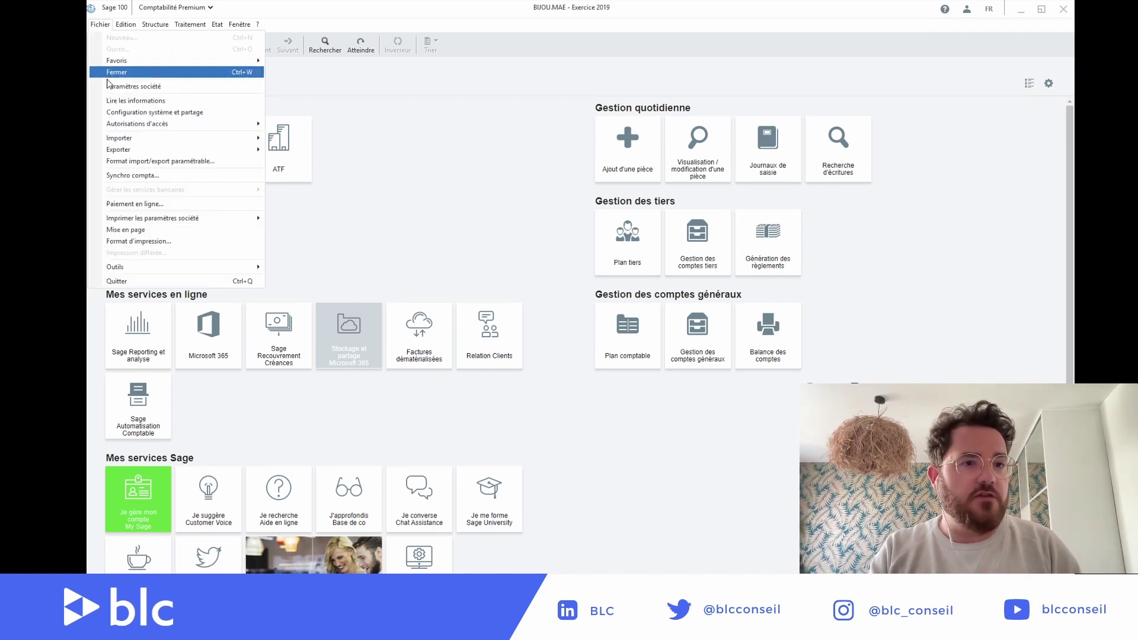
mouse_move(148, 156)
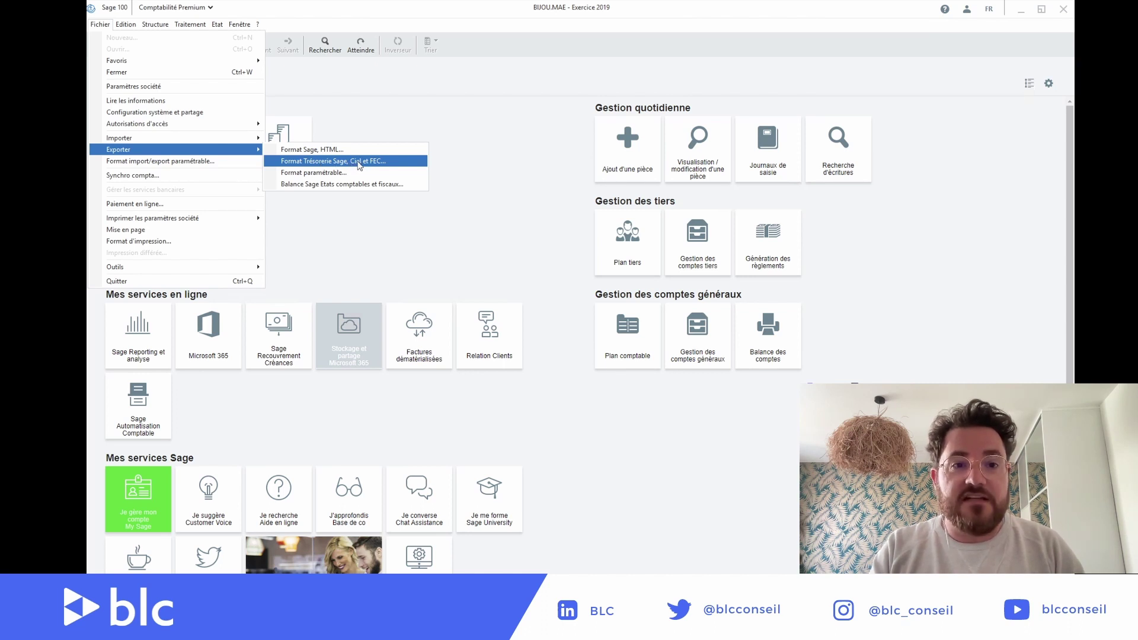
left_click(379, 161)
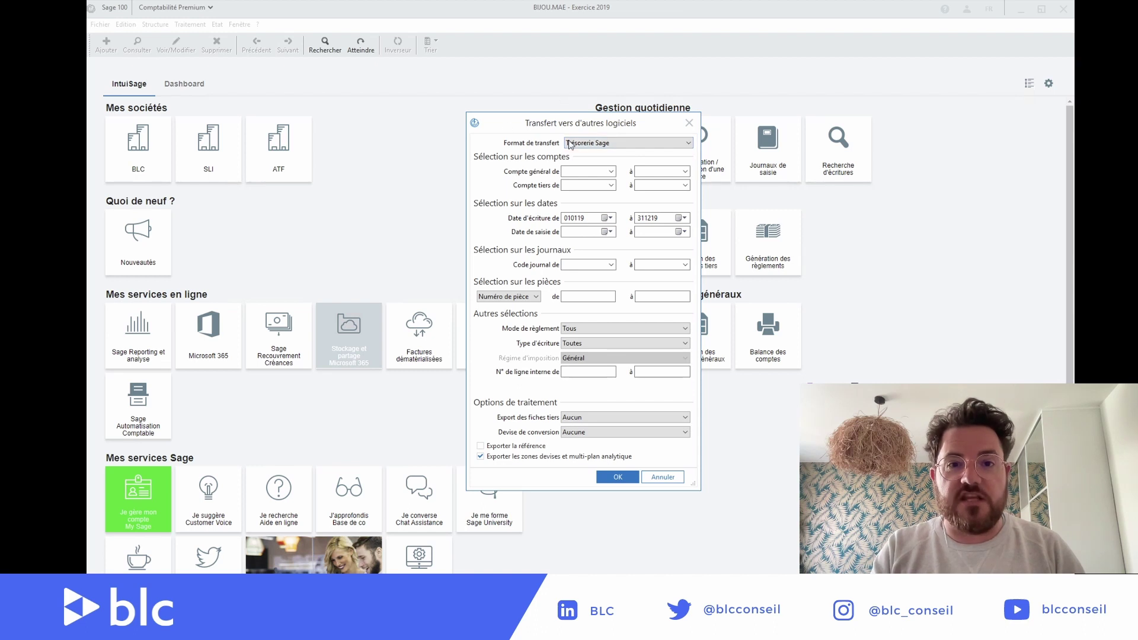
left_click(613, 144)
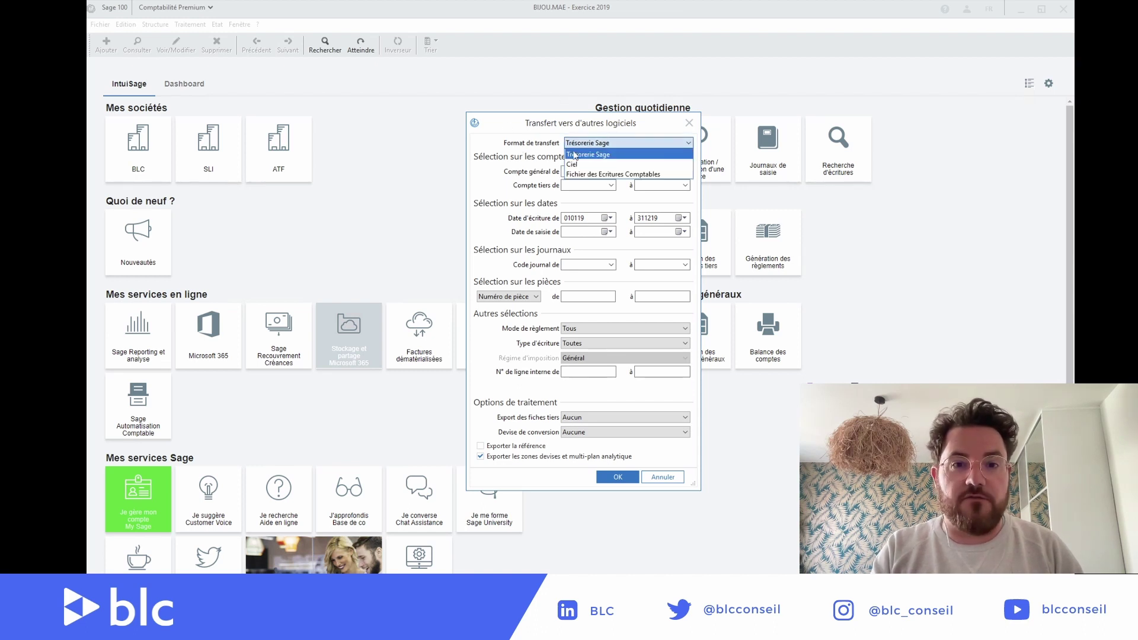
left_click(591, 165)
left_click(628, 142)
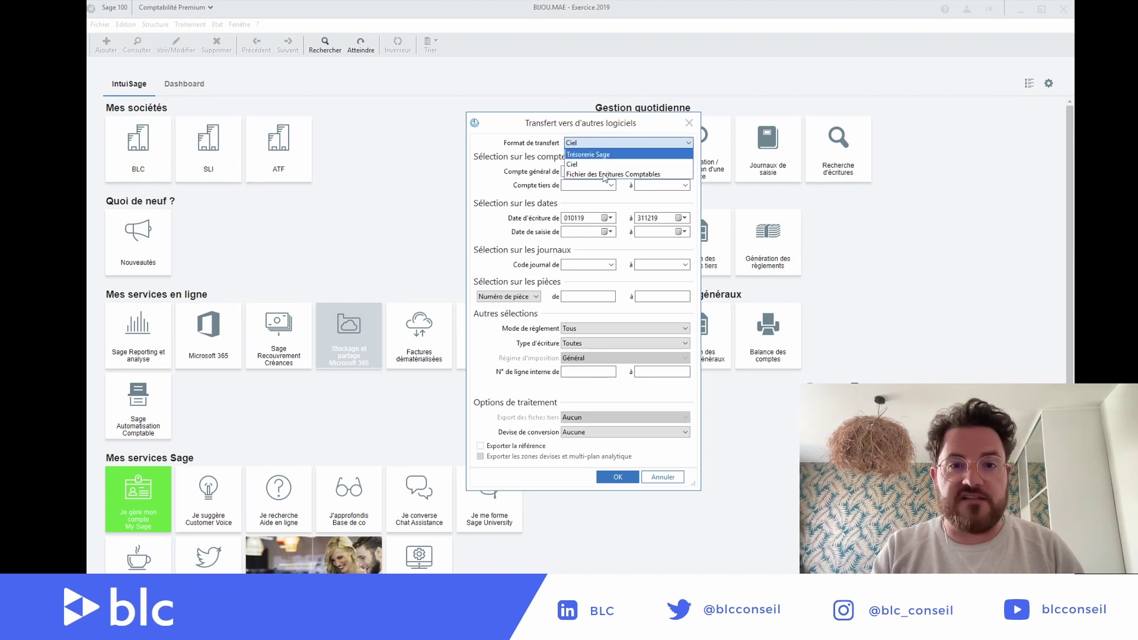
left_click(599, 173)
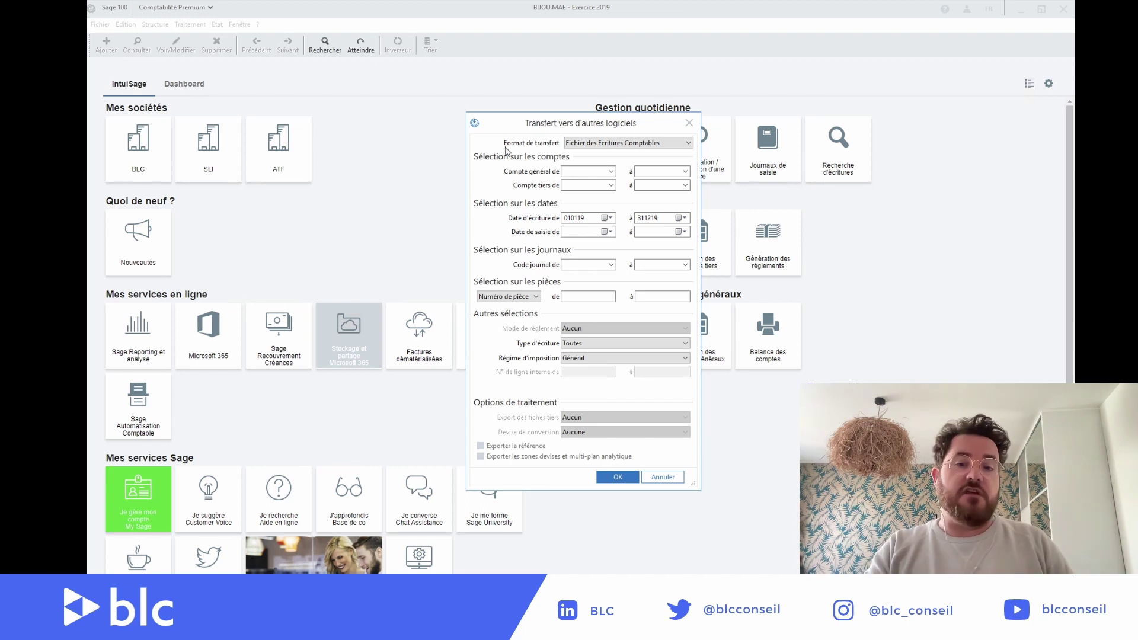
Step: Run the accounting entries export and save it on the Bureau as a Sage-format text file named FEC
left_click(624, 477)
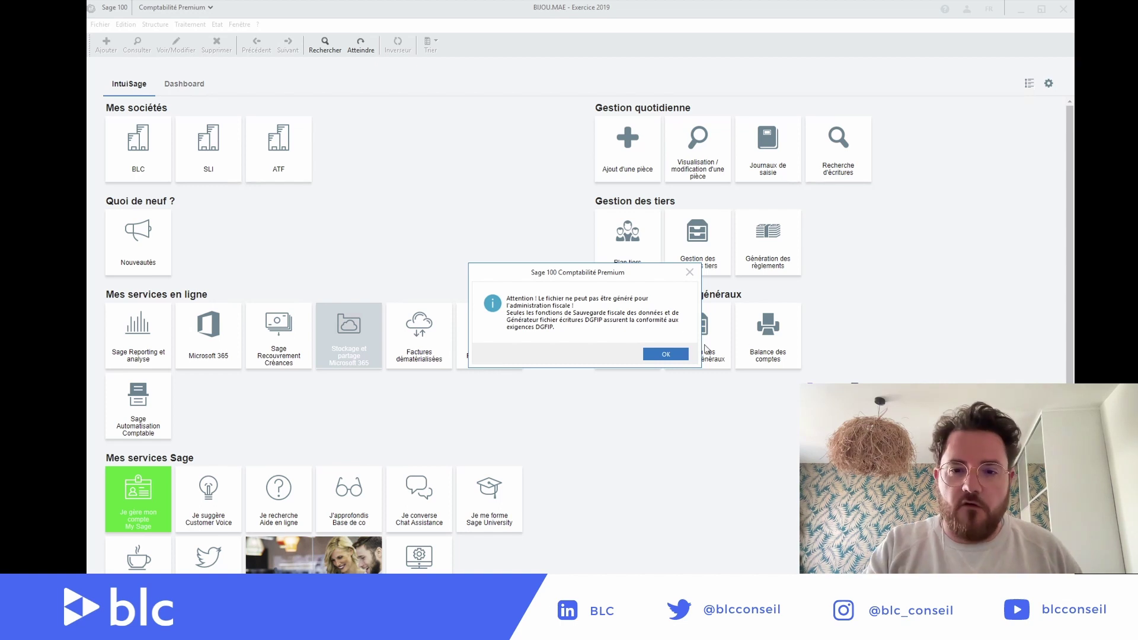
left_click(665, 354)
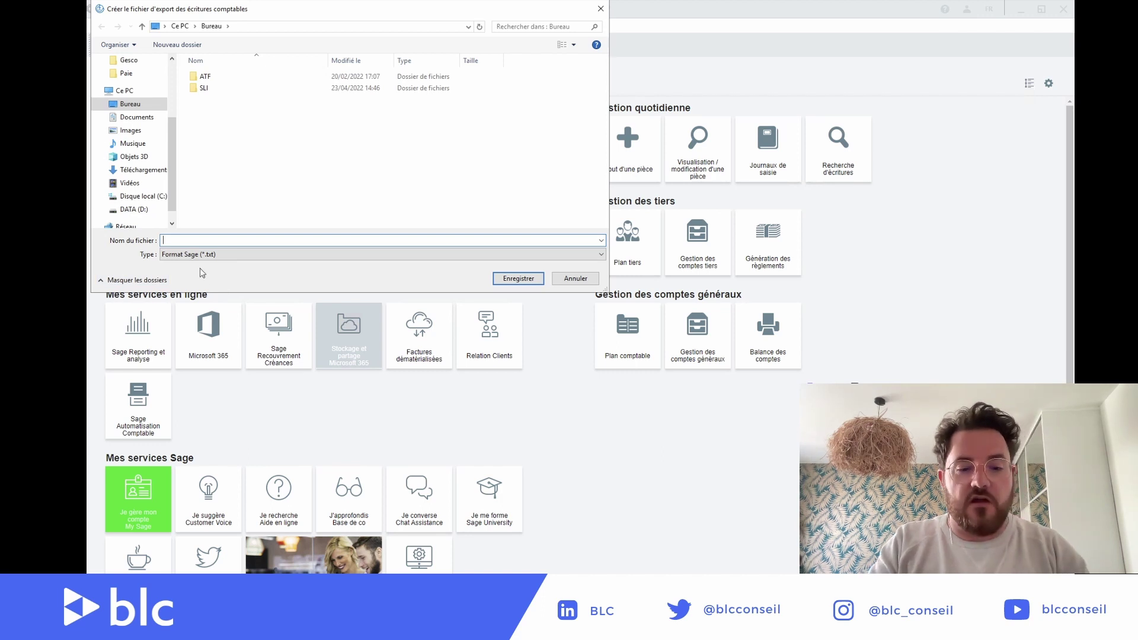
type("FEC")
key("Return")
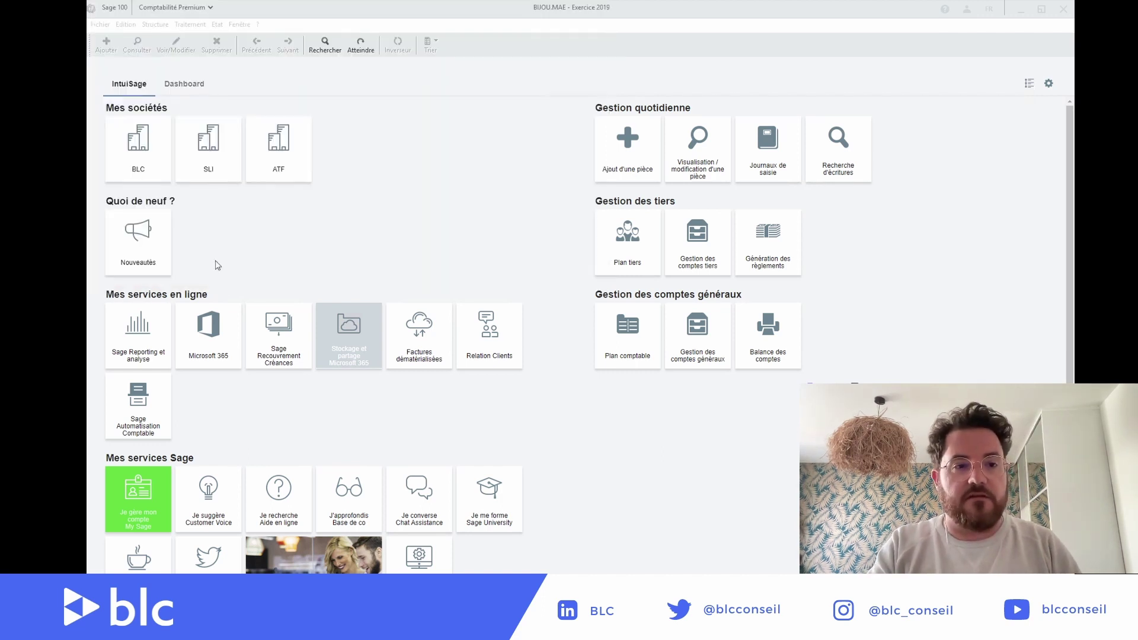
Step: Open the exported FEC.txt from the Windows desktop, inspect its accounting entry columns full screen, and close it
left_click(1017, 12)
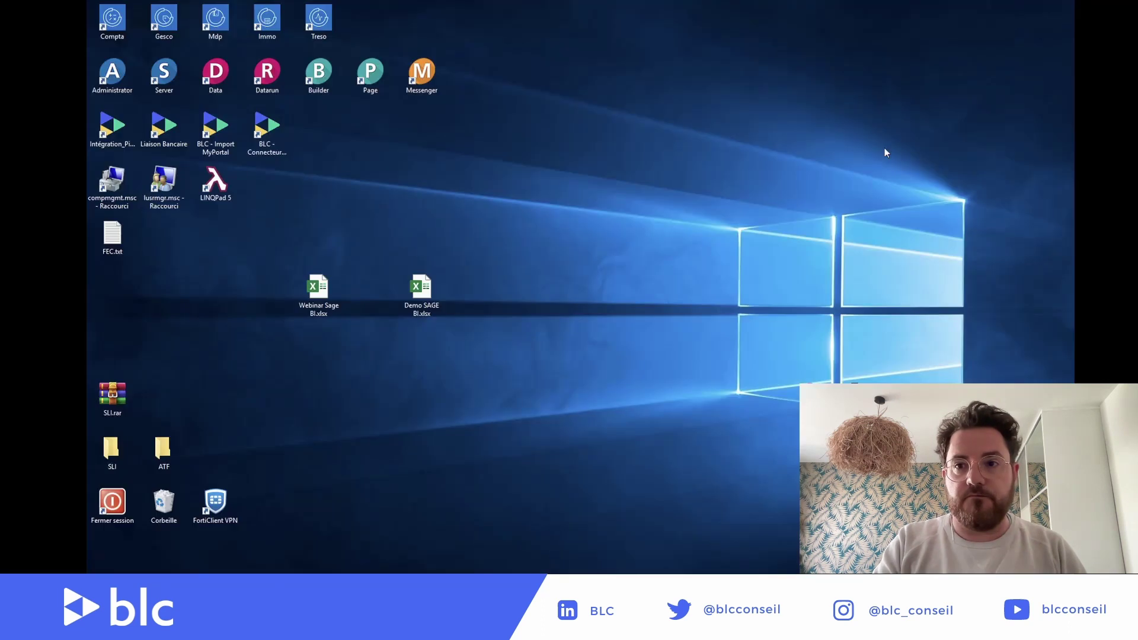
double_click(112, 234)
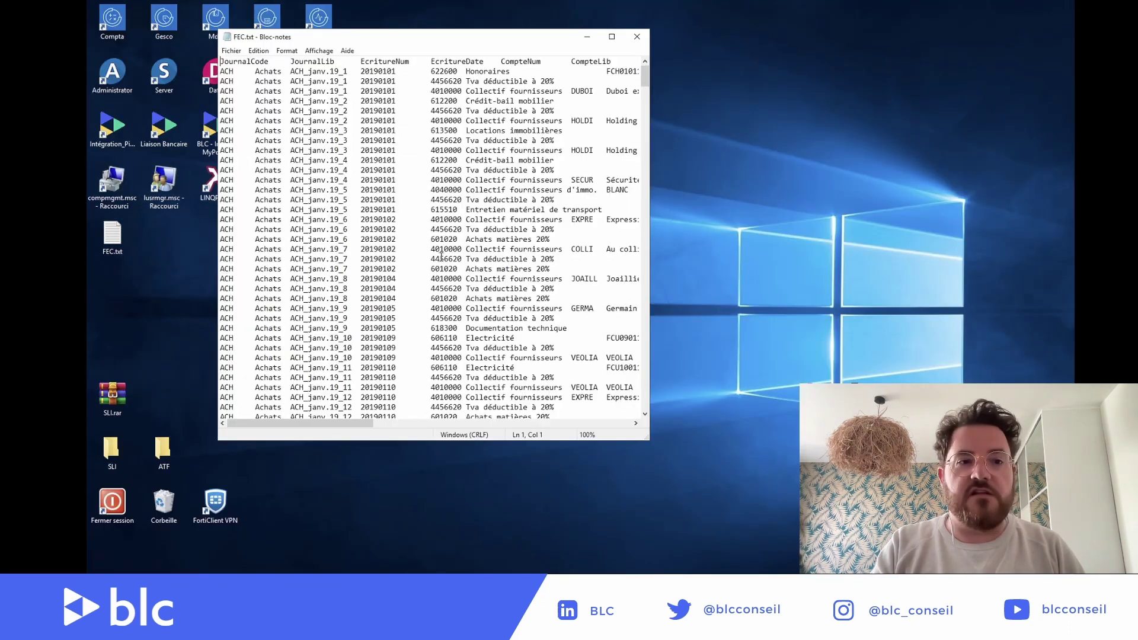
left_click(611, 36)
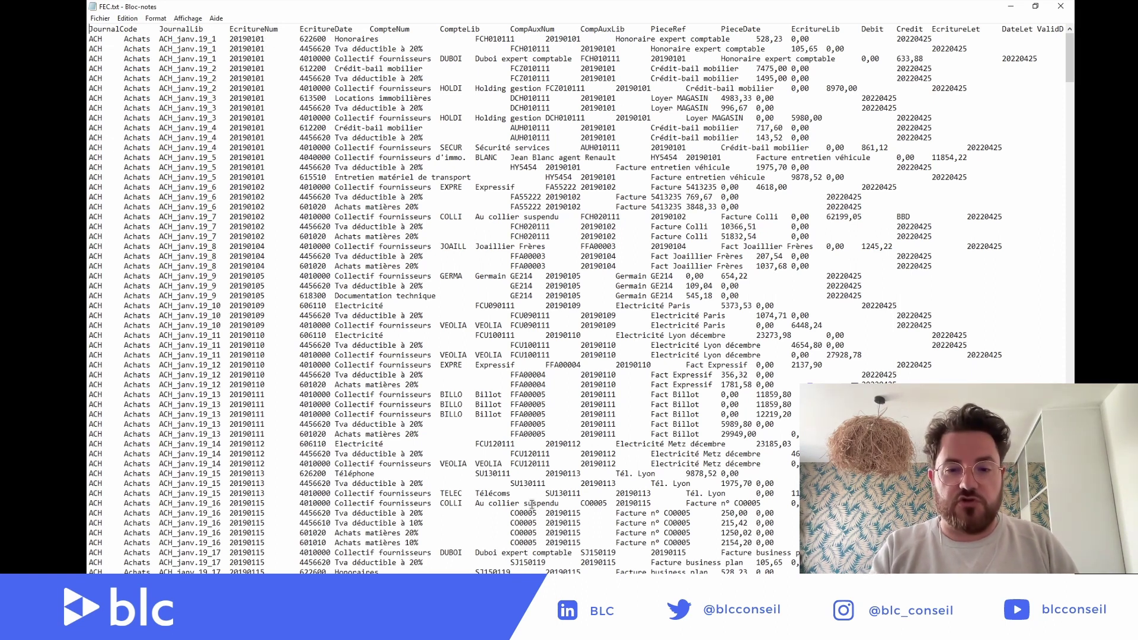
left_click_drag(599, 582, 533, 578)
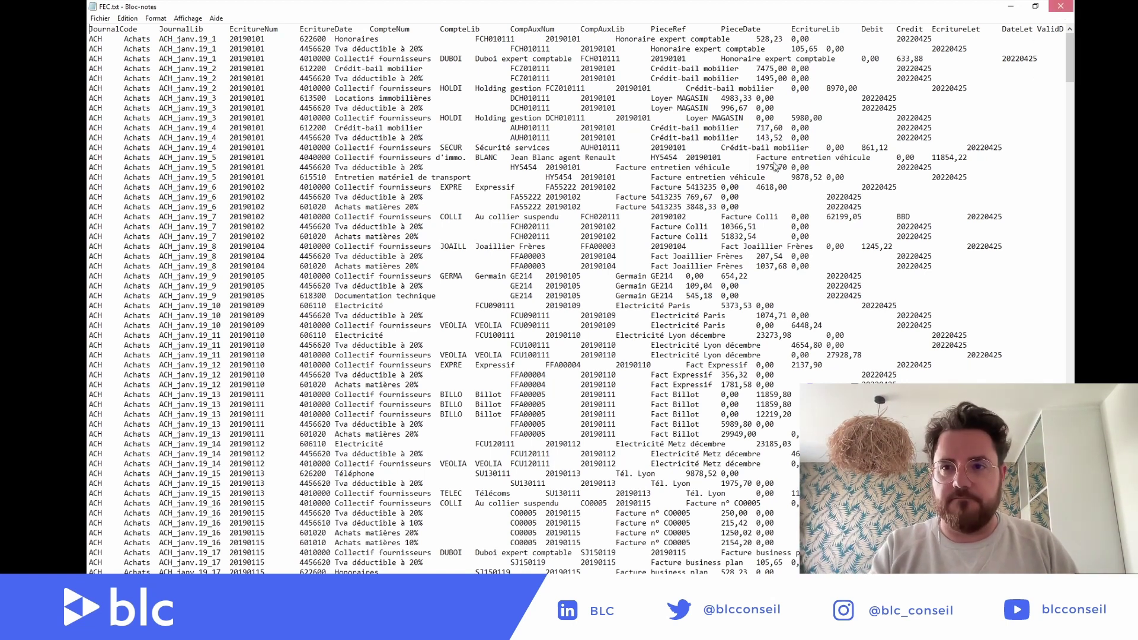
left_click(1060, 7)
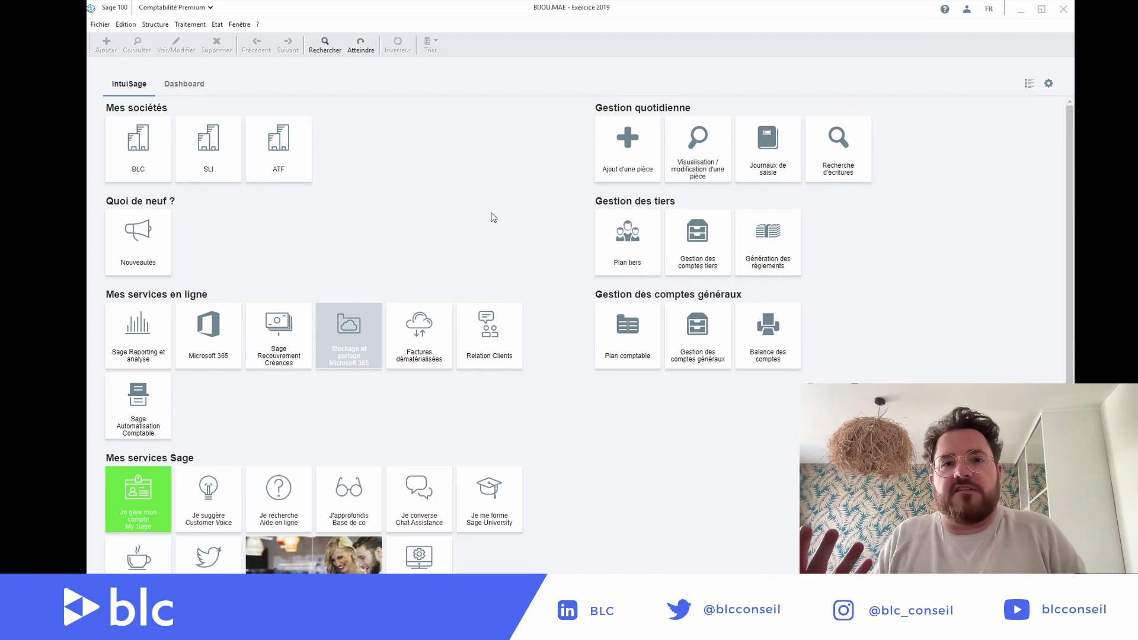
left_click(240, 24)
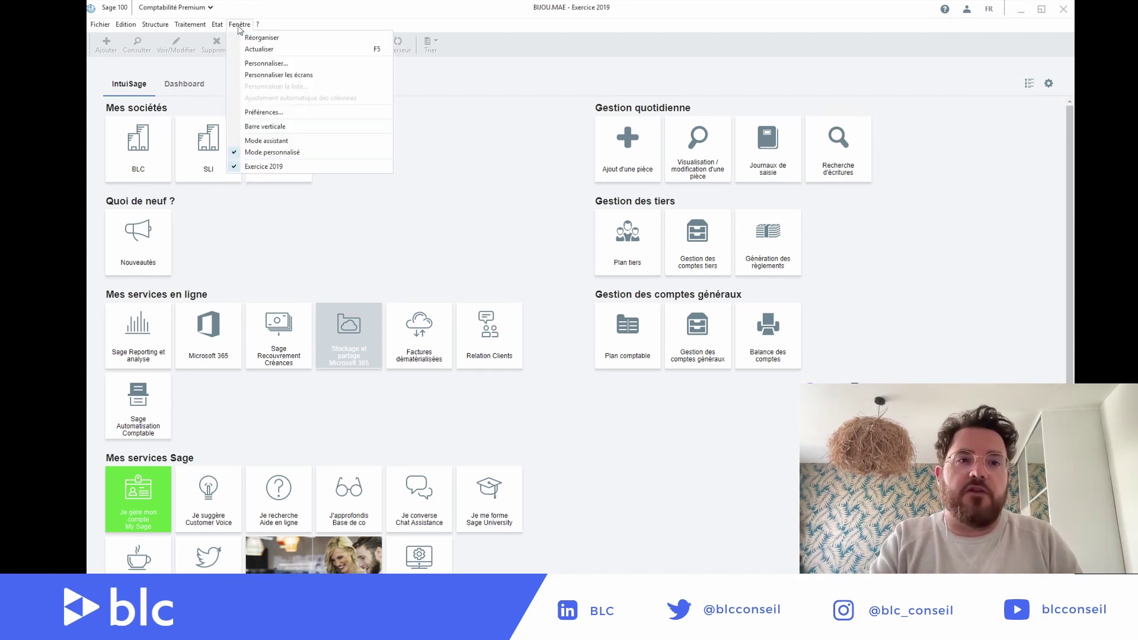
left_click(264, 168)
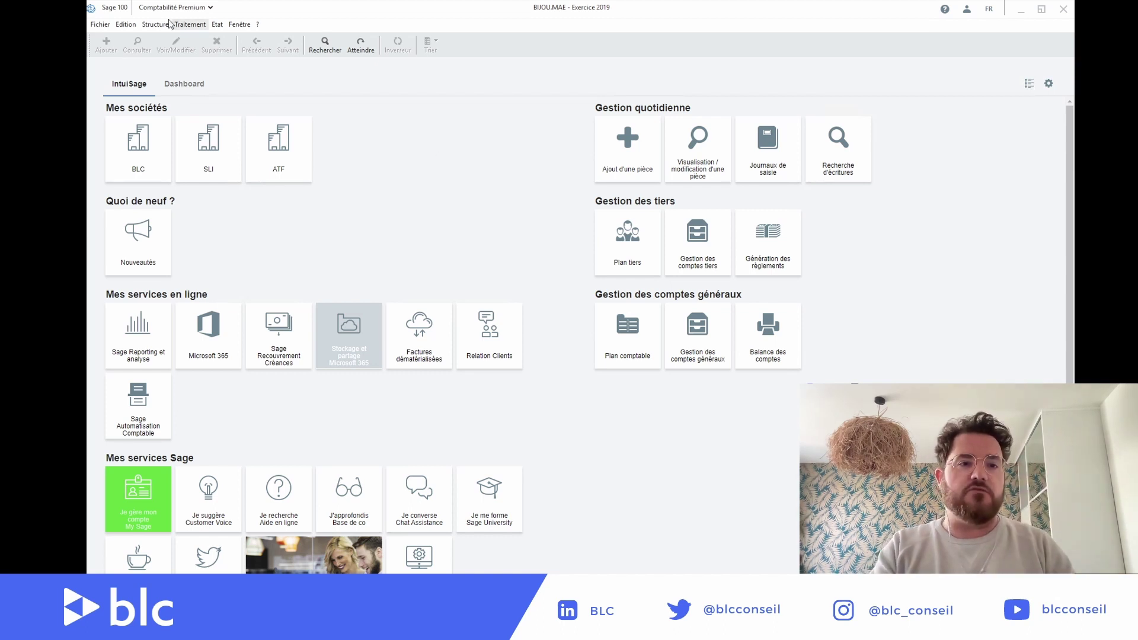
Step: Examine the periodic and annual operation options in the Sauvegarde fiscale des données assistant, and leave it without running anything
left_click(190, 24)
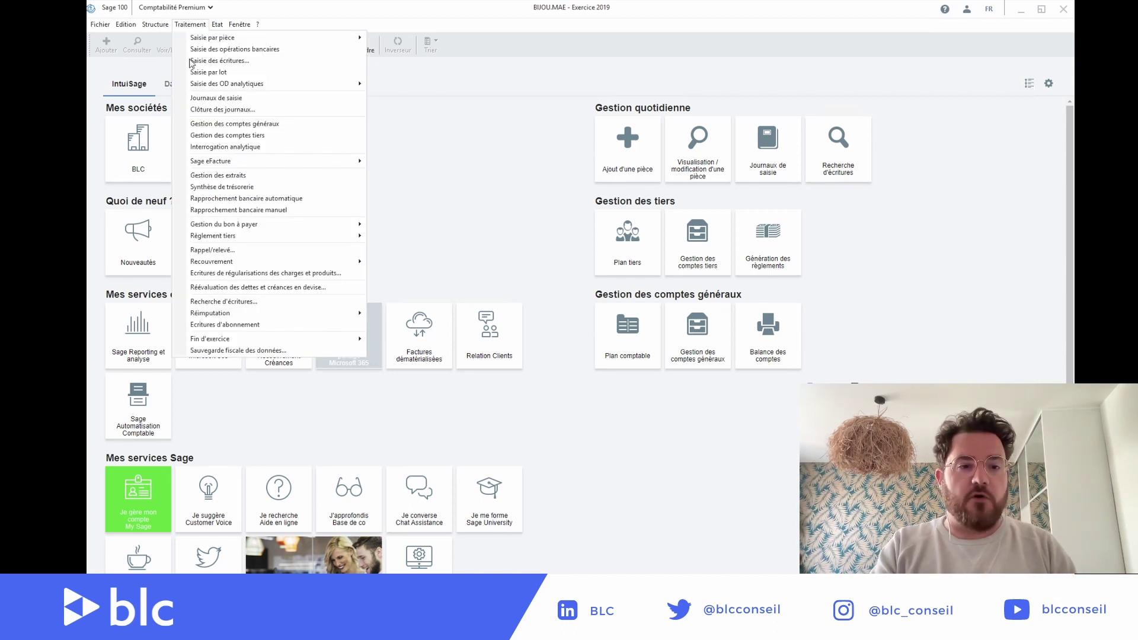
left_click(233, 352)
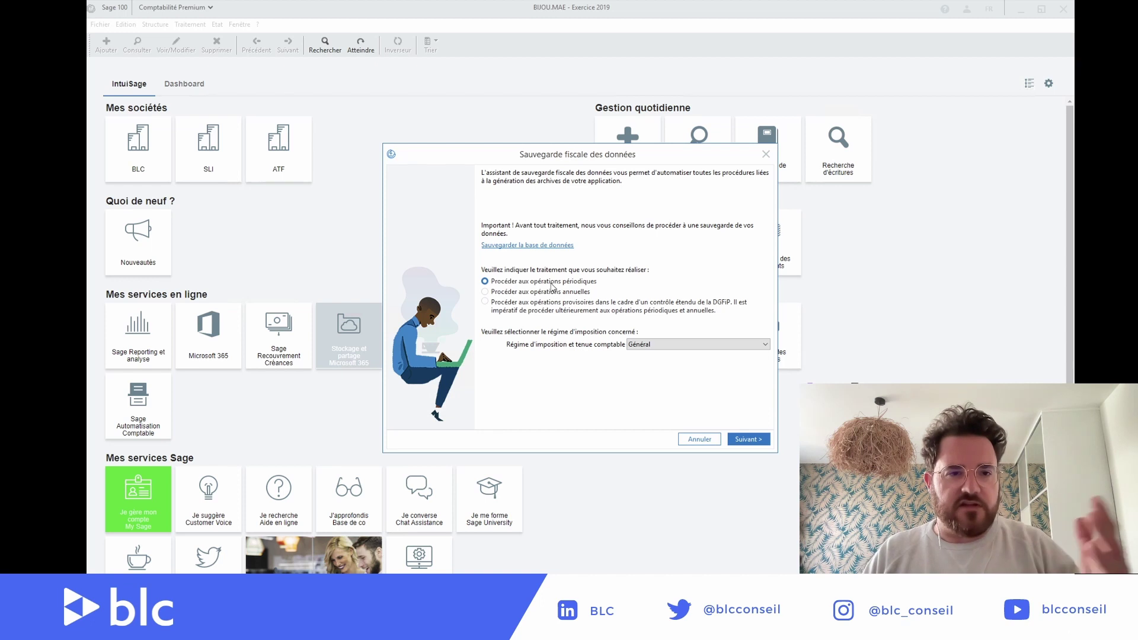
left_click(513, 293)
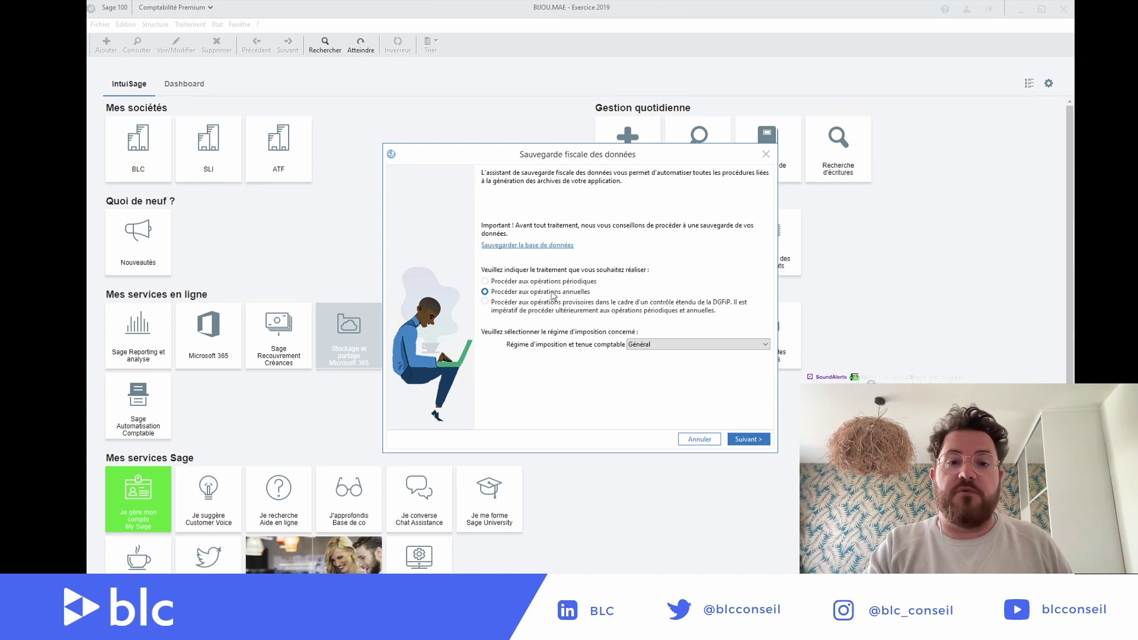
left_click(582, 282)
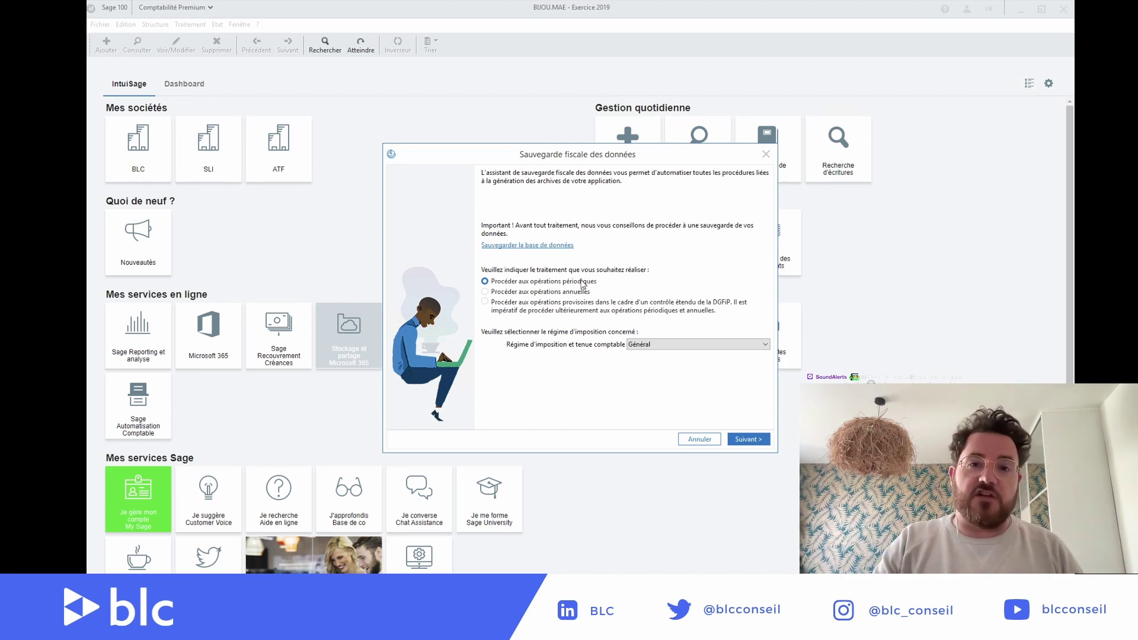
left_click(574, 292)
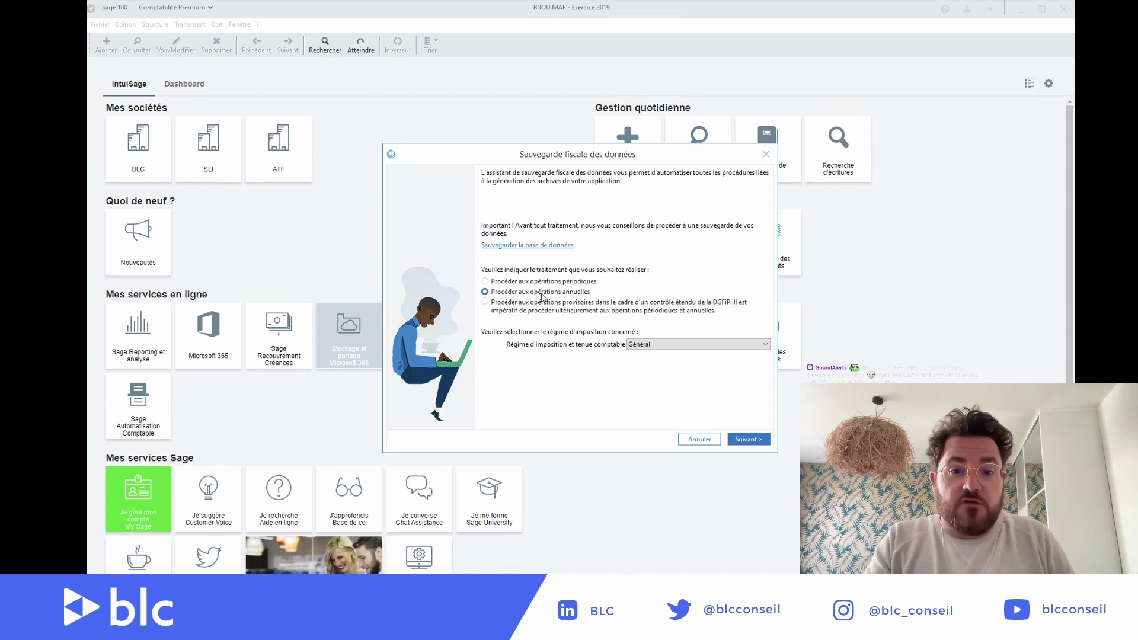
left_click(699, 439)
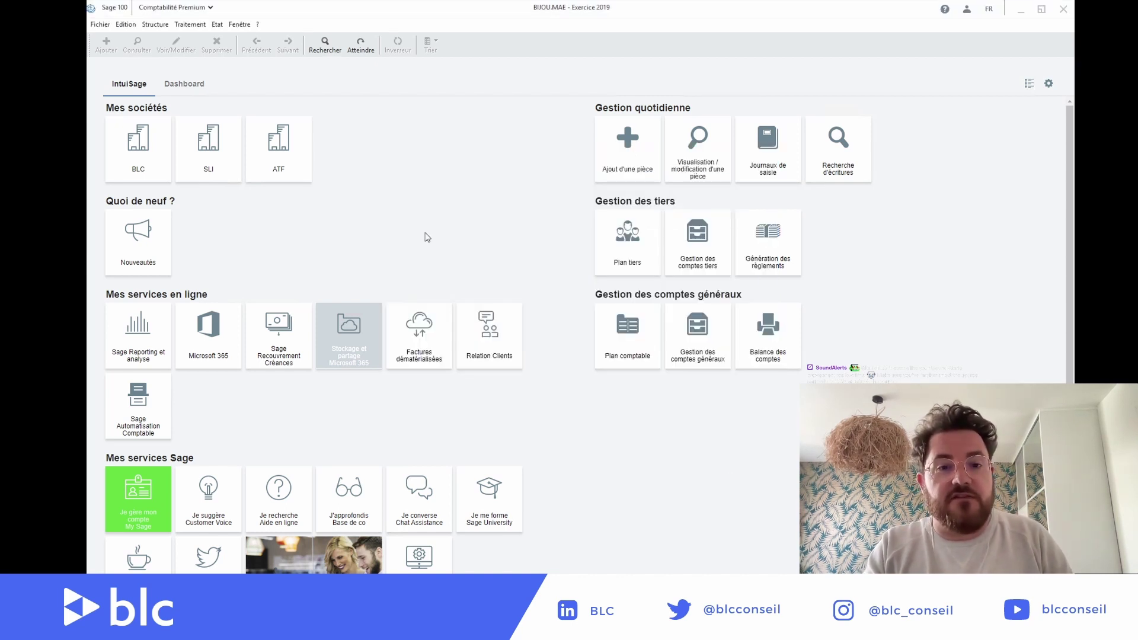
Step: Check the storage directory for Archivage fiscal des données in the application's customization settings, and close them
left_click(239, 25)
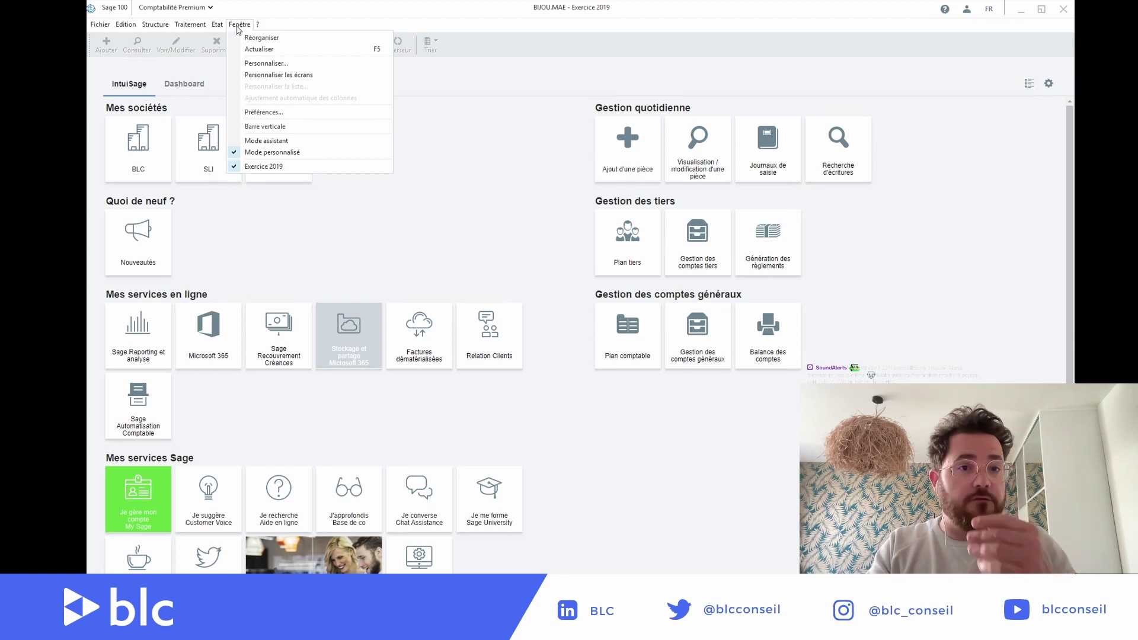
left_click(258, 67)
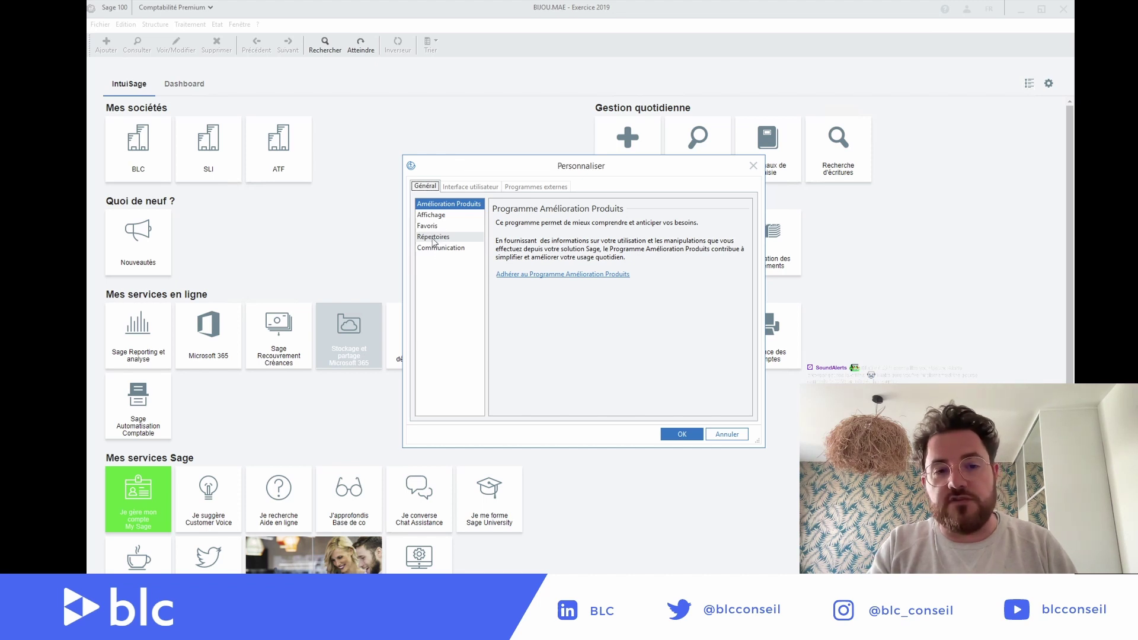
left_click(433, 237)
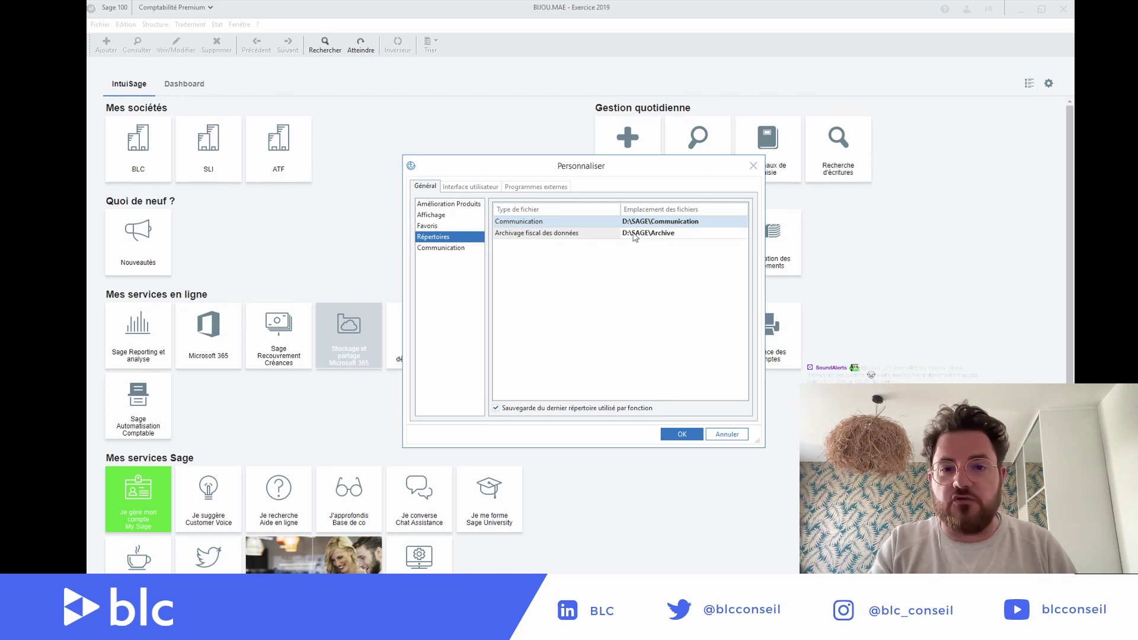
left_click(667, 236)
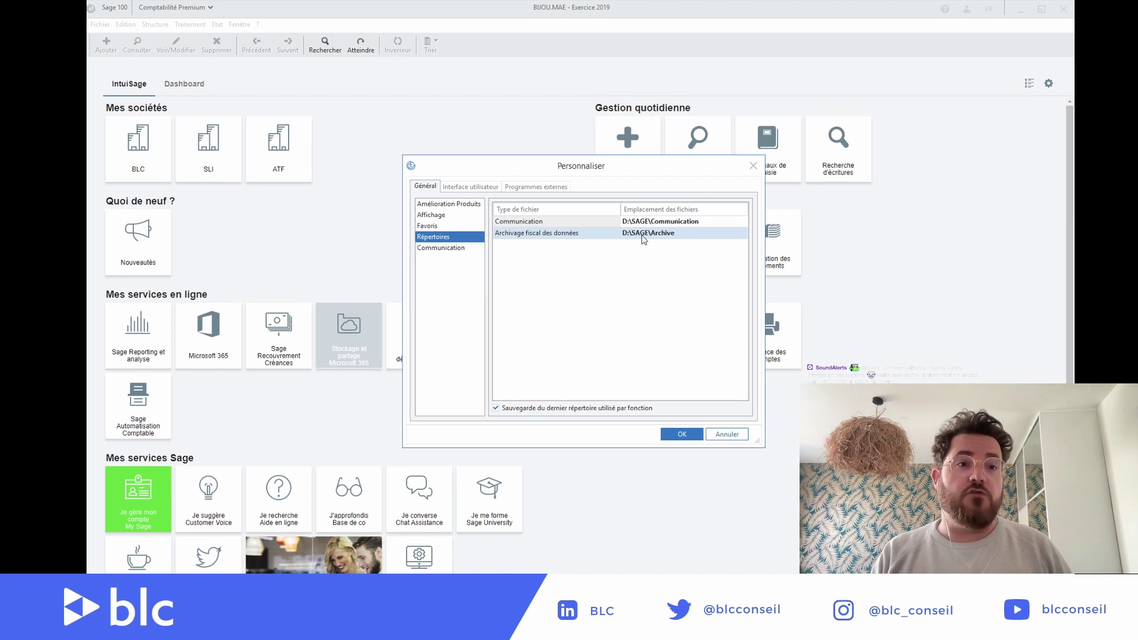
left_click(752, 166)
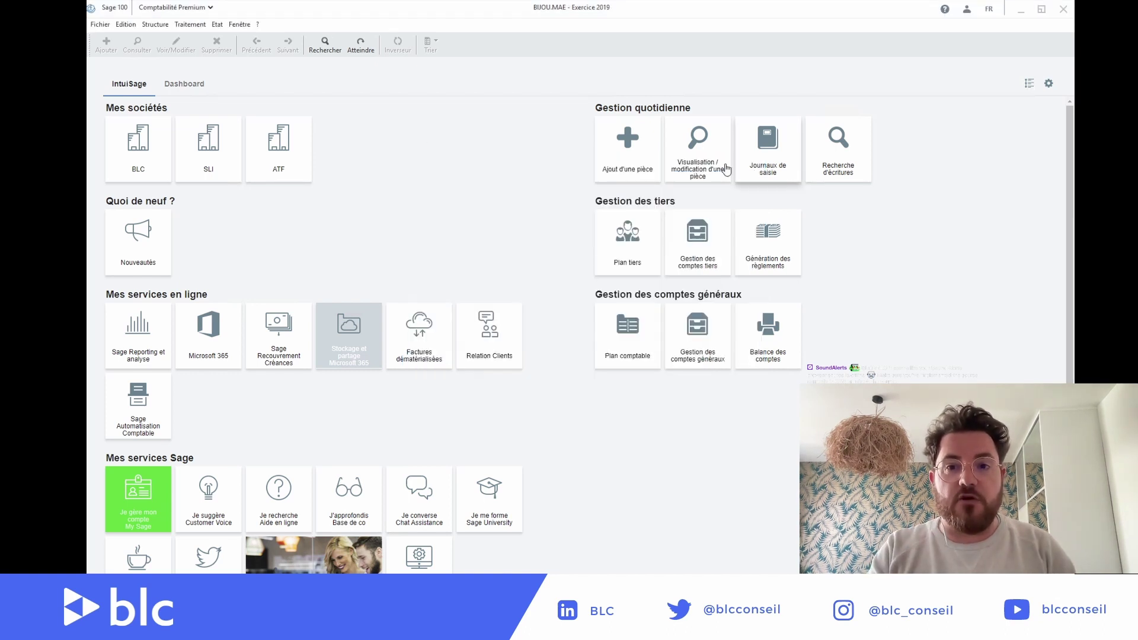
Step: Reopen the Trésorerie Sage, Ciel and FEC export and choose Fichier des Ecritures Comptables as the transfer format
left_click(97, 24)
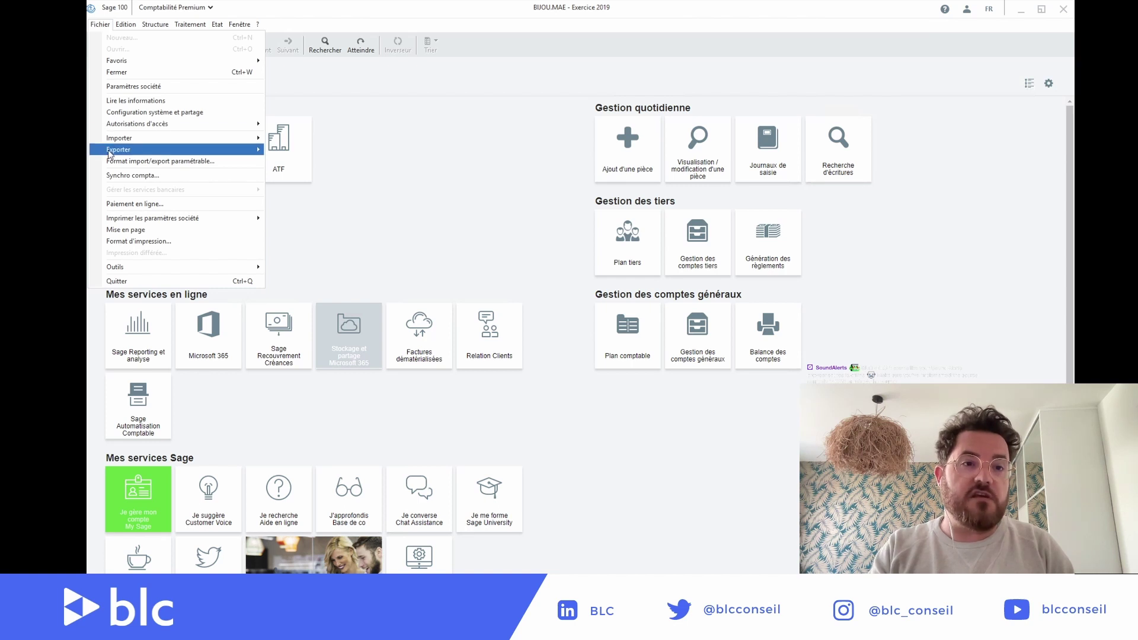
mouse_move(110, 153)
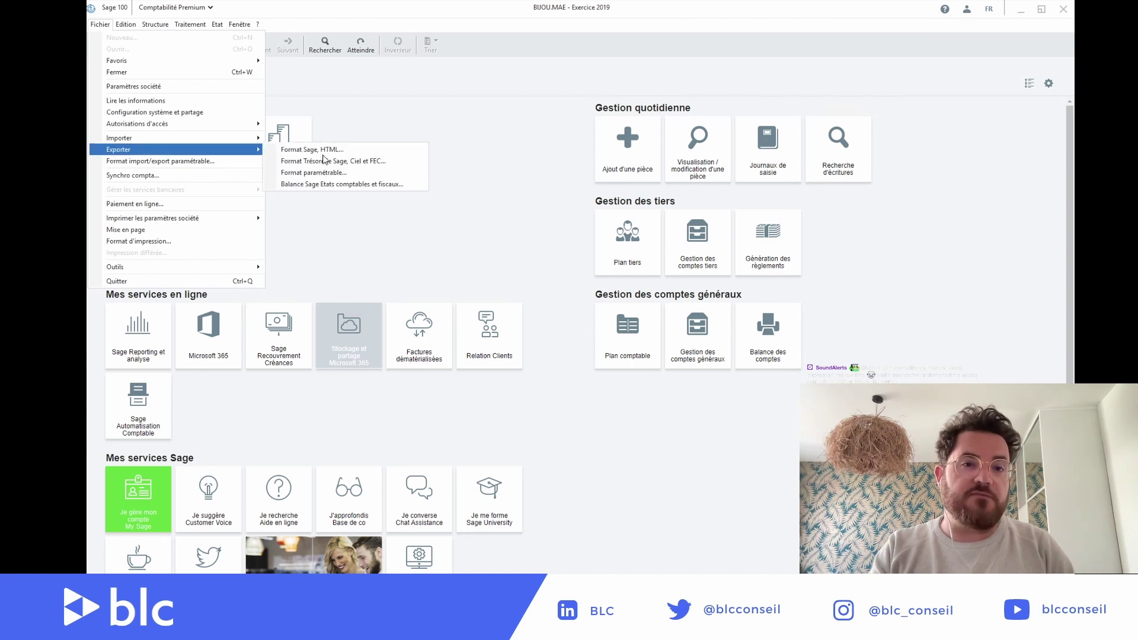
left_click(377, 163)
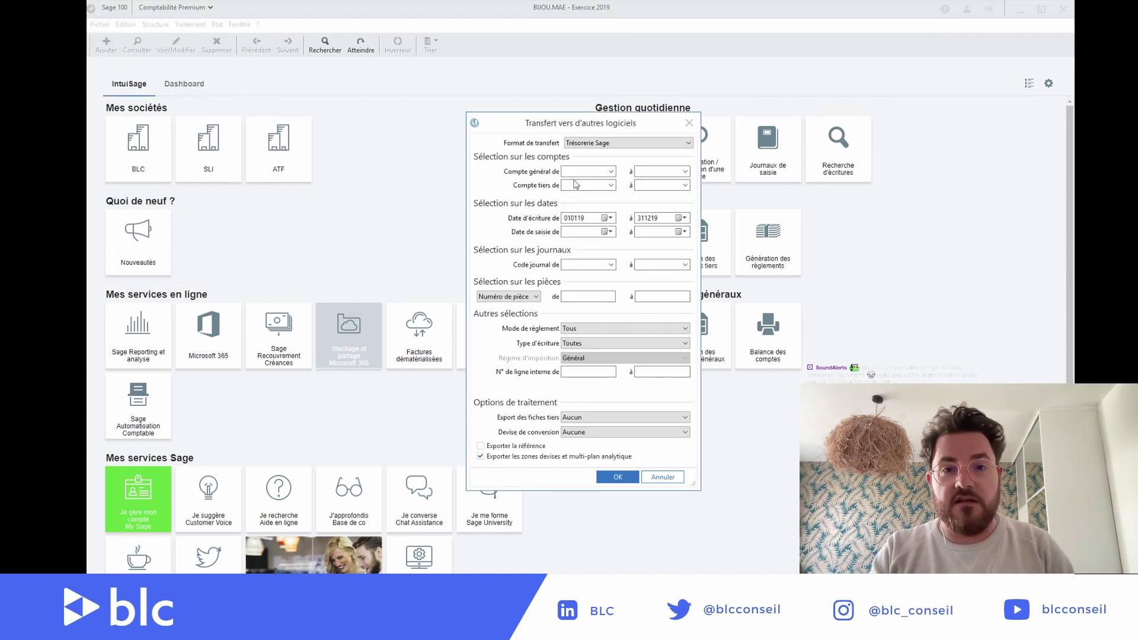
left_click(616, 143)
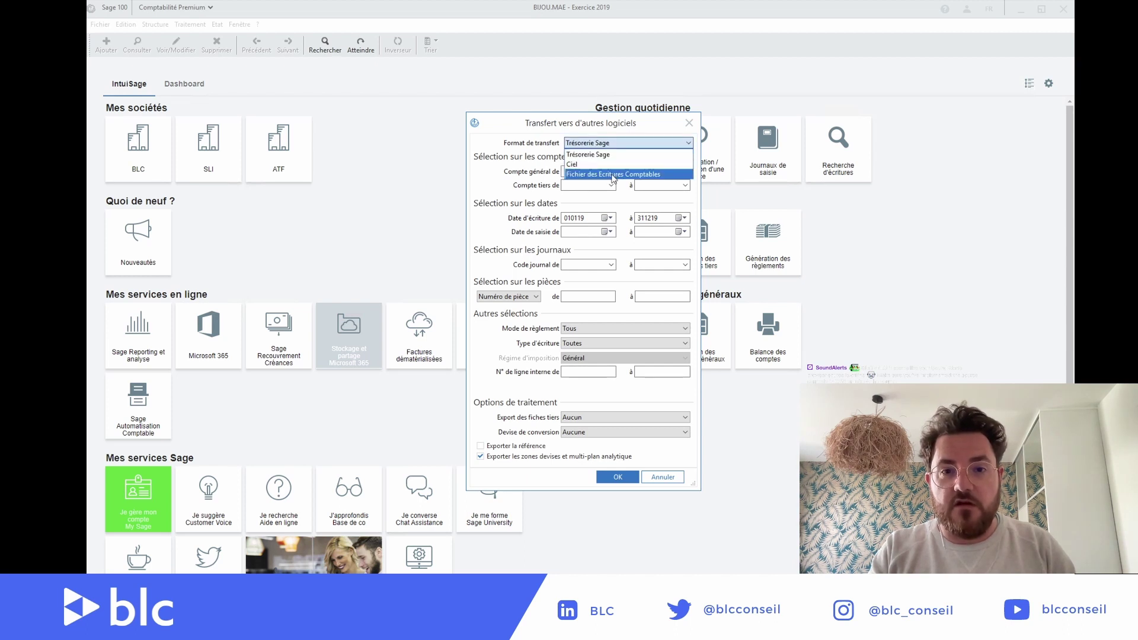
left_click(615, 173)
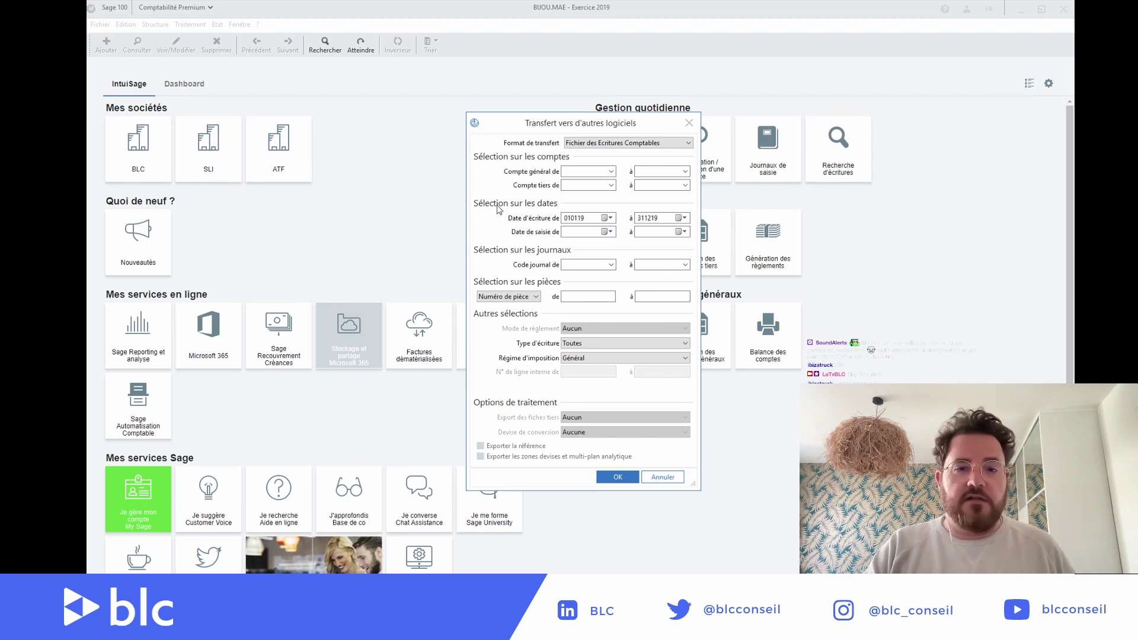
Step: Leave the FEC export without running it, and review the processing and tax regime options in the Sauvegarde fiscale des données assistant
left_click(689, 123)
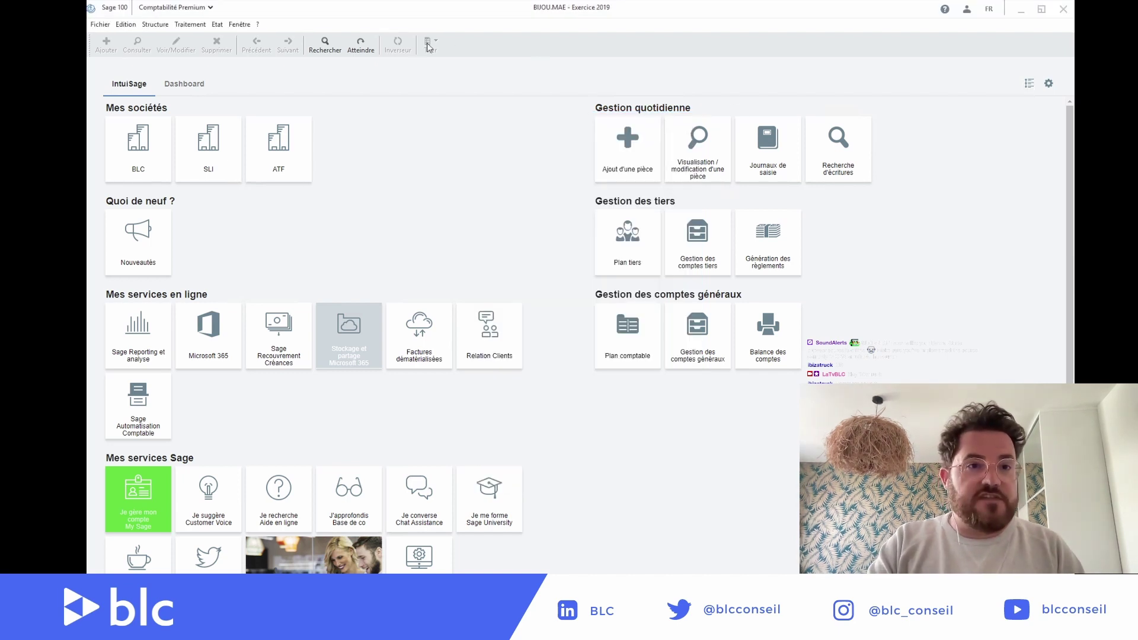
left_click(194, 25)
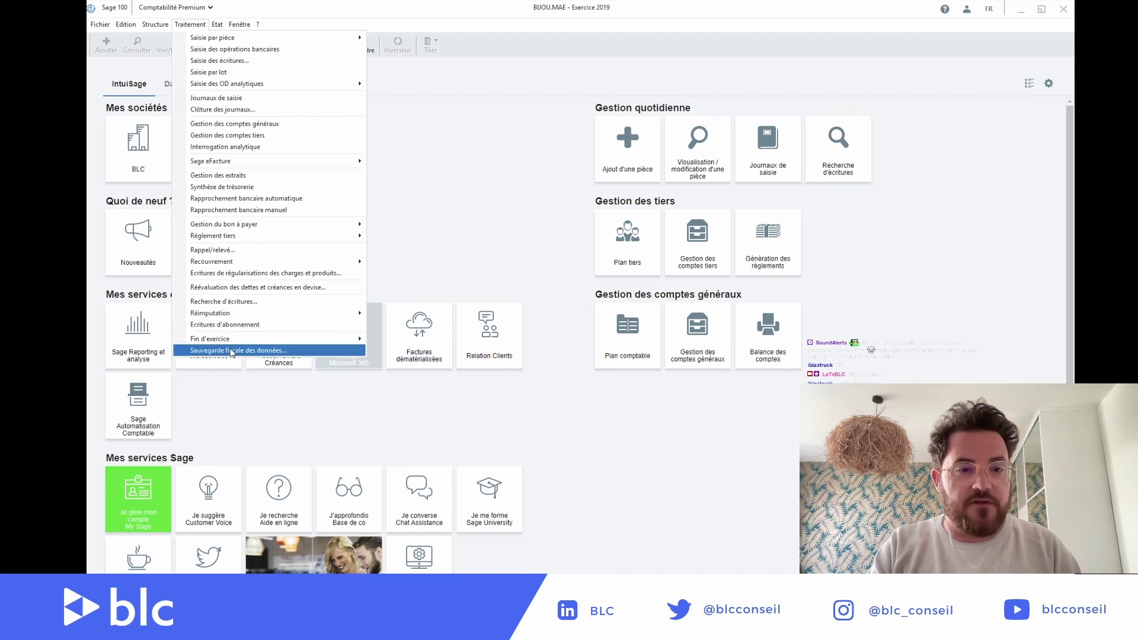
left_click(250, 351)
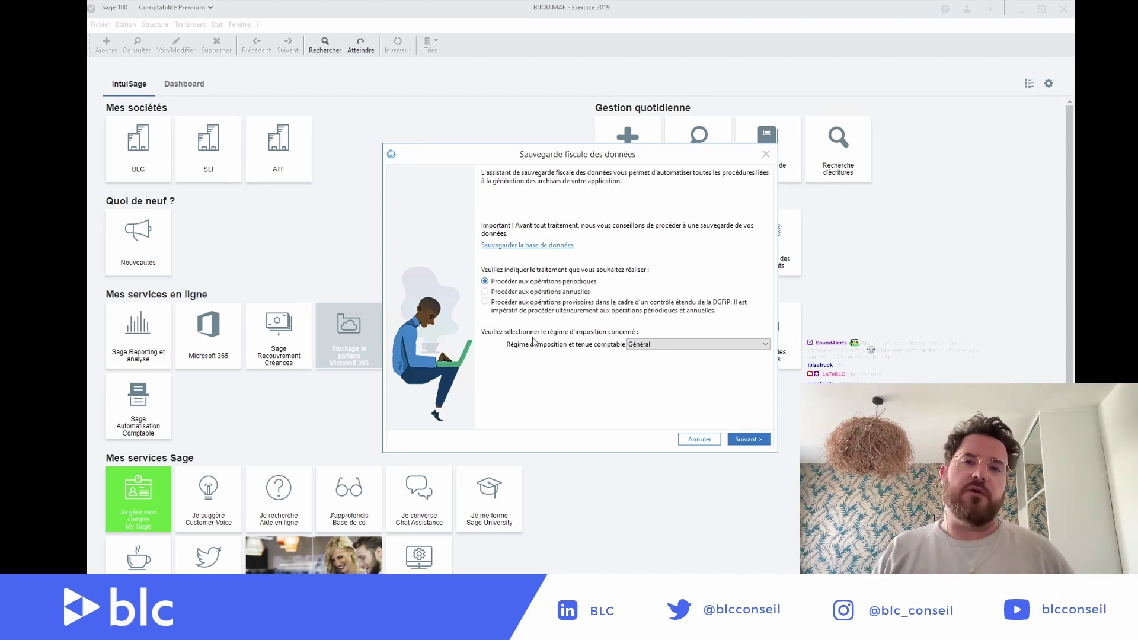
left_click(765, 154)
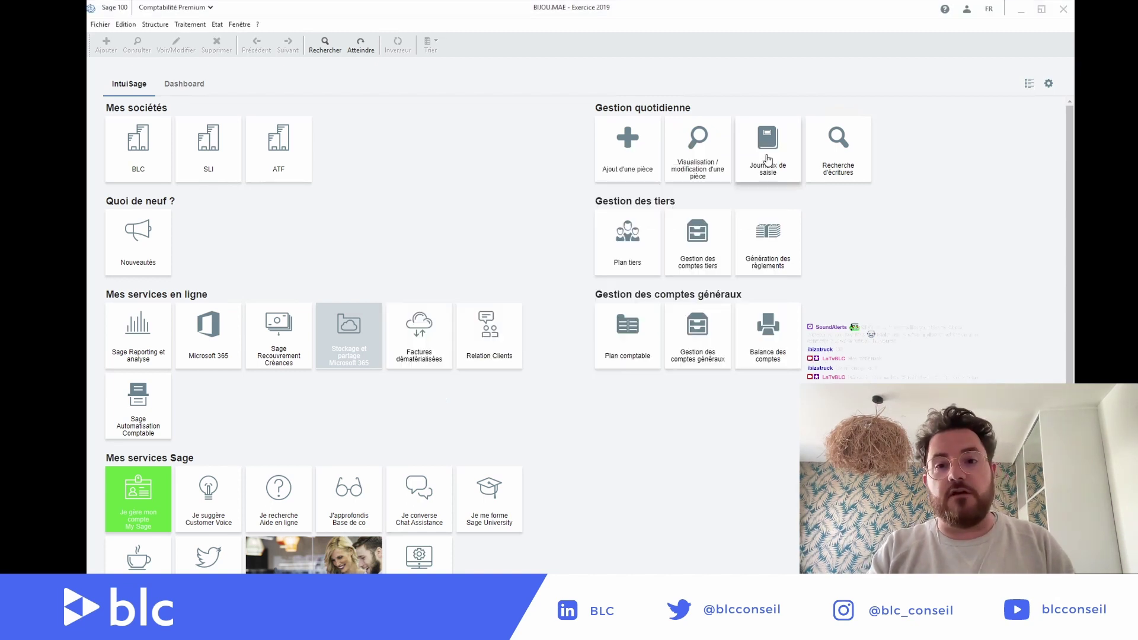
Step: Review the Archivage fiscal des données directory in the customization settings, and locate the command for printing the FEC compliance certificate
left_click(240, 24)
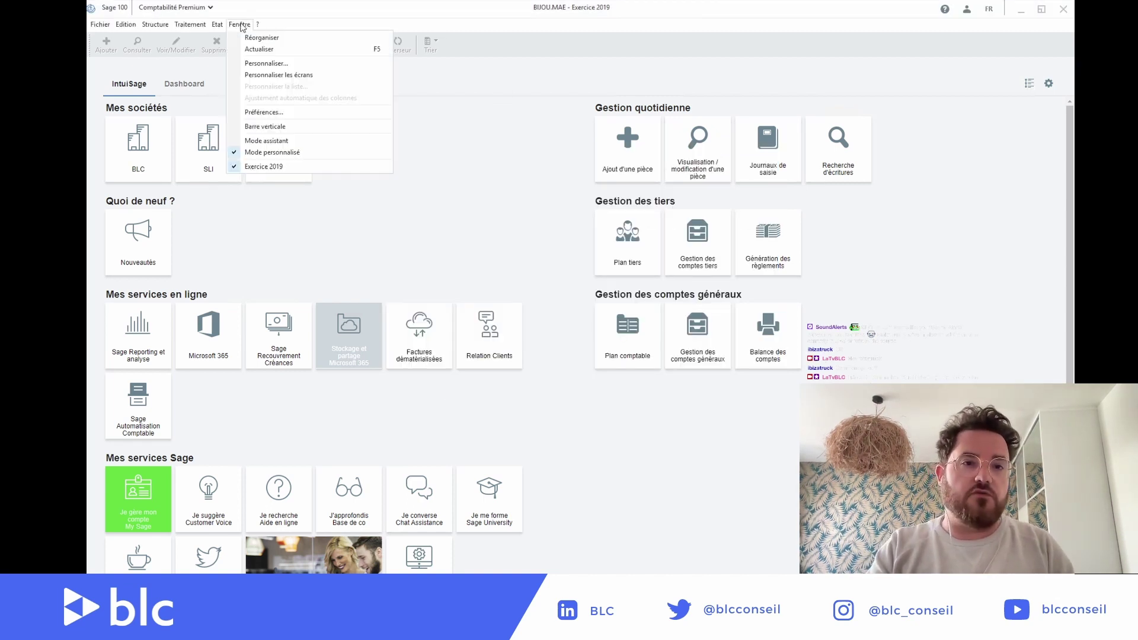
left_click(255, 64)
left_click(470, 237)
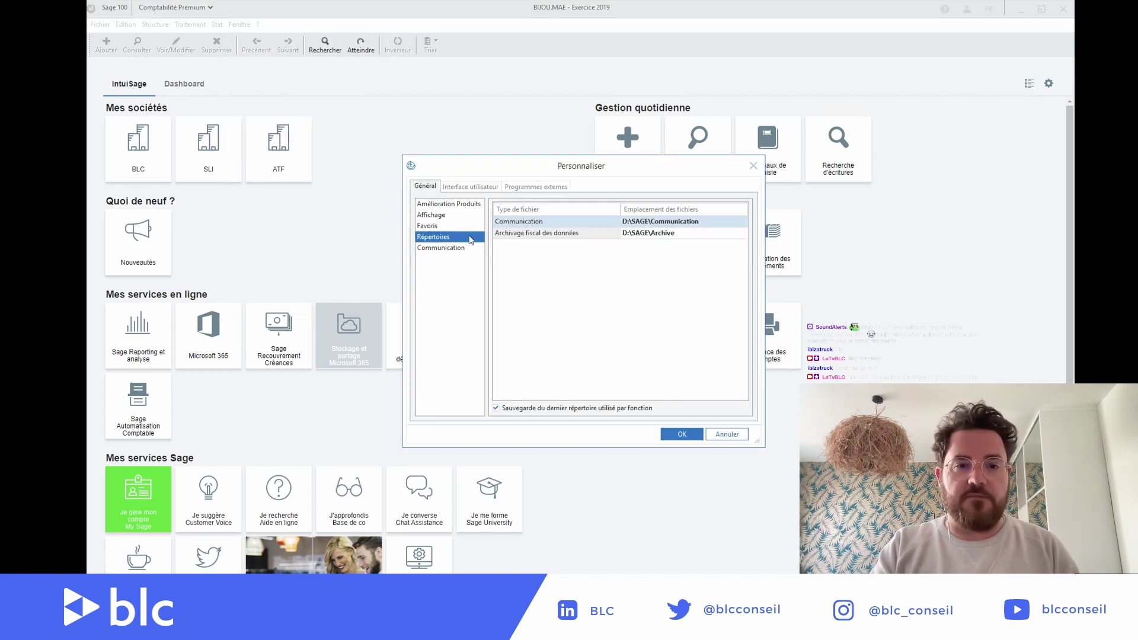
left_click(520, 235)
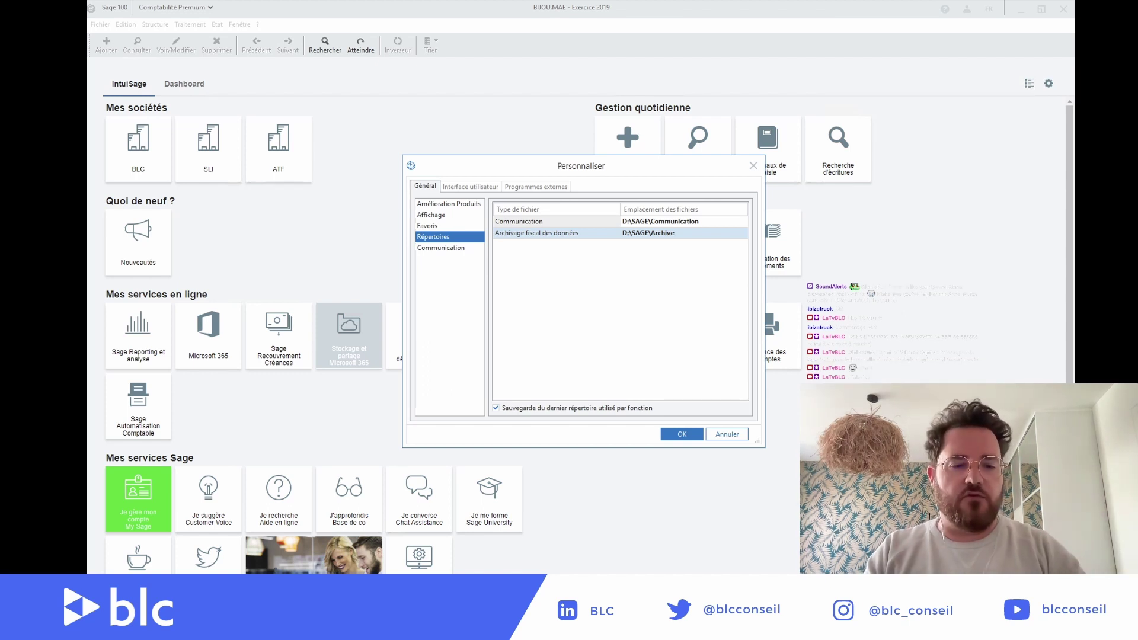
left_click(753, 166)
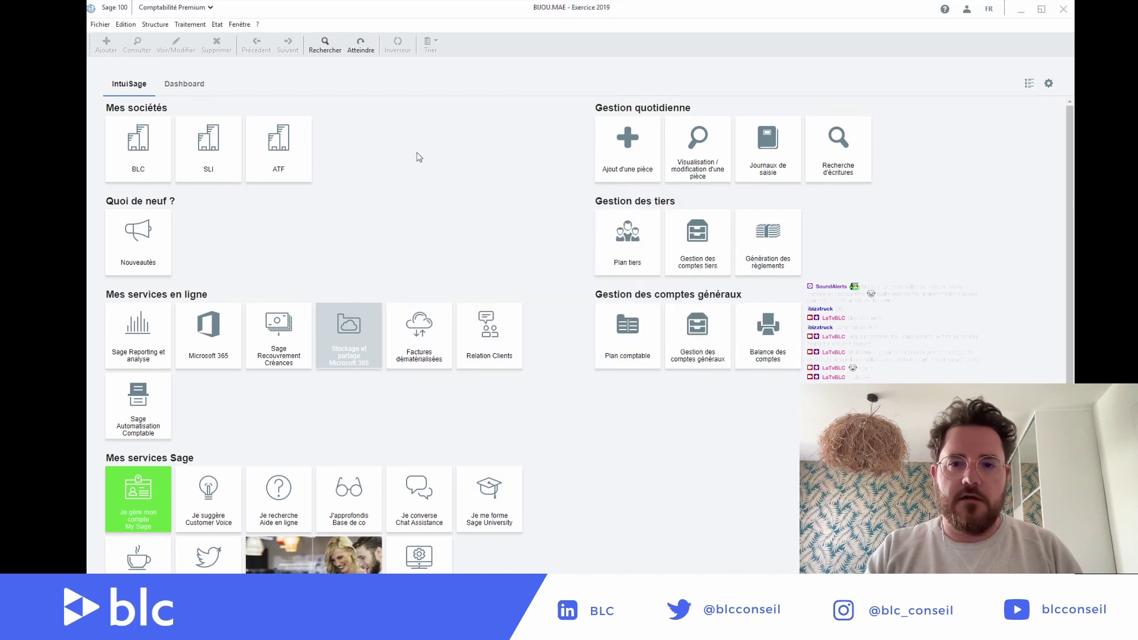
left_click(257, 26)
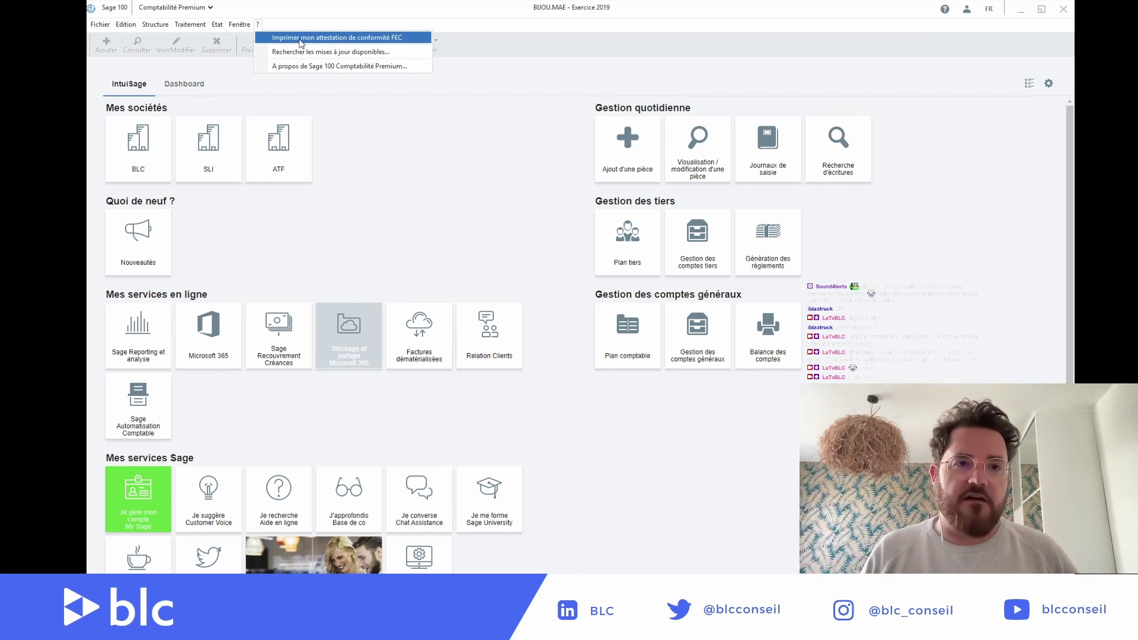
left_click(415, 131)
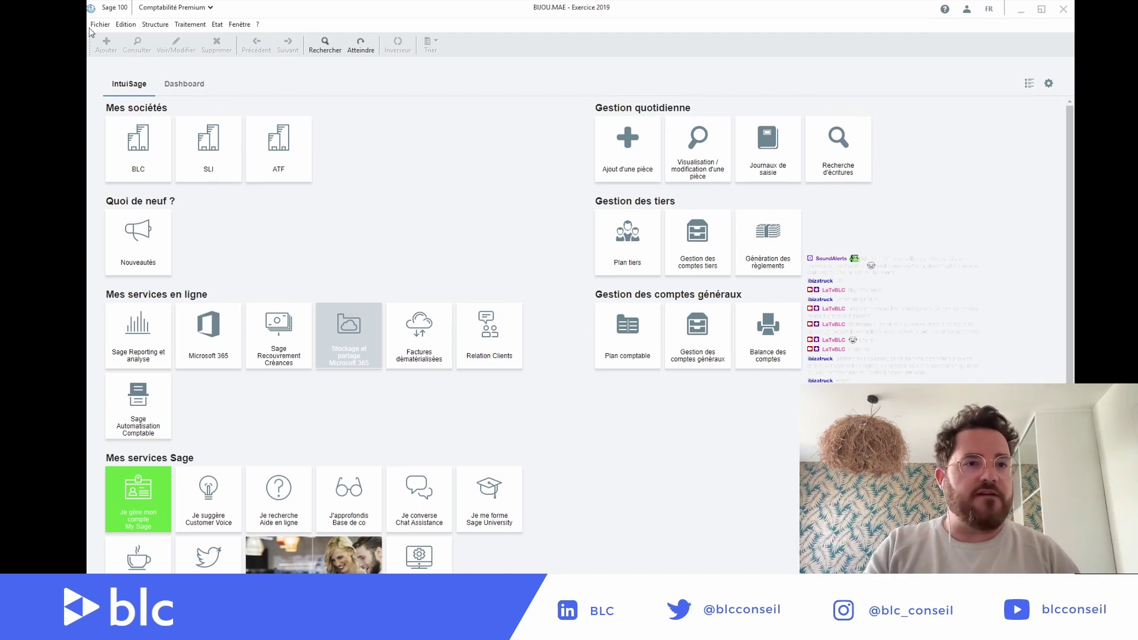
Step: Open the Plan Comptable full size and examine the identification and free fields of account 12000 Résultat exercice (bénéfice)
left_click(155, 24)
left_click(167, 38)
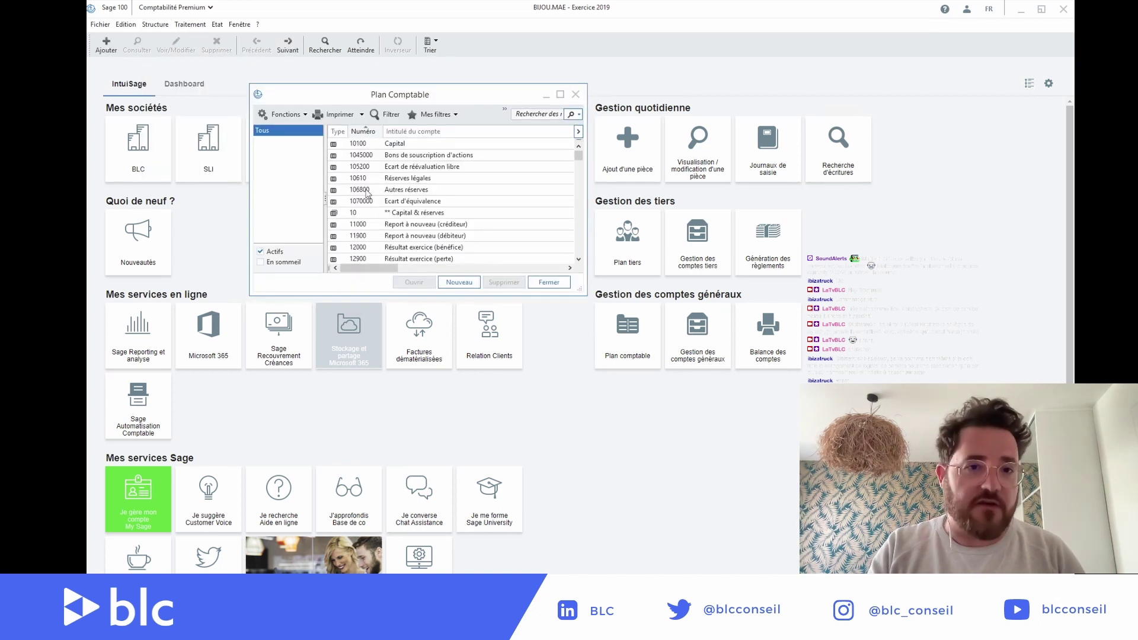
left_click(559, 94)
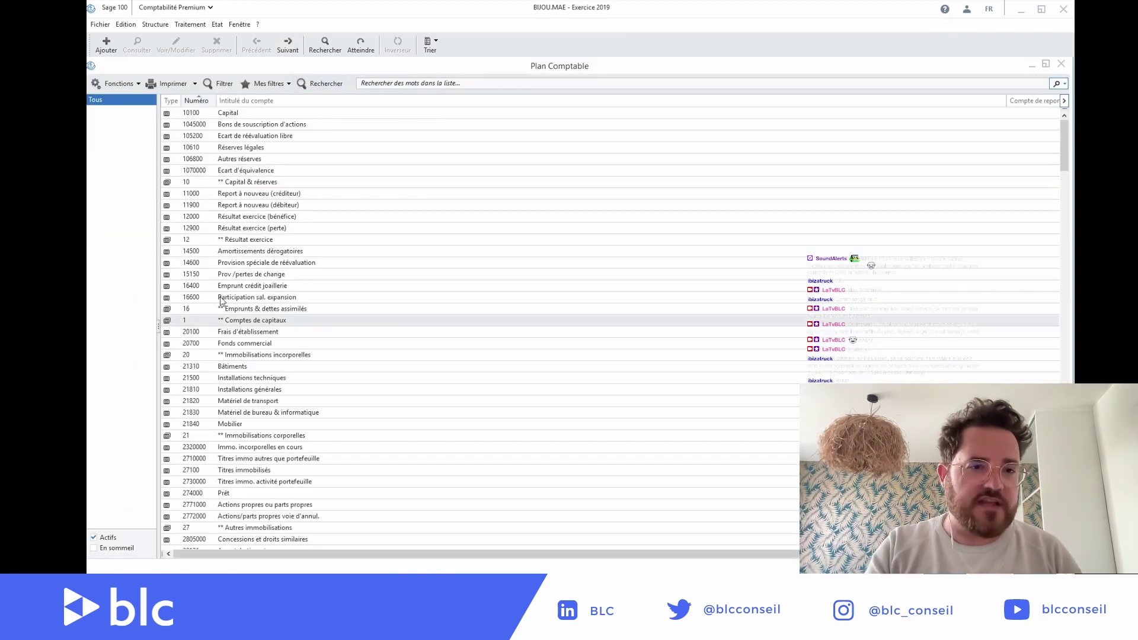
right_click(330, 243)
double_click(277, 216)
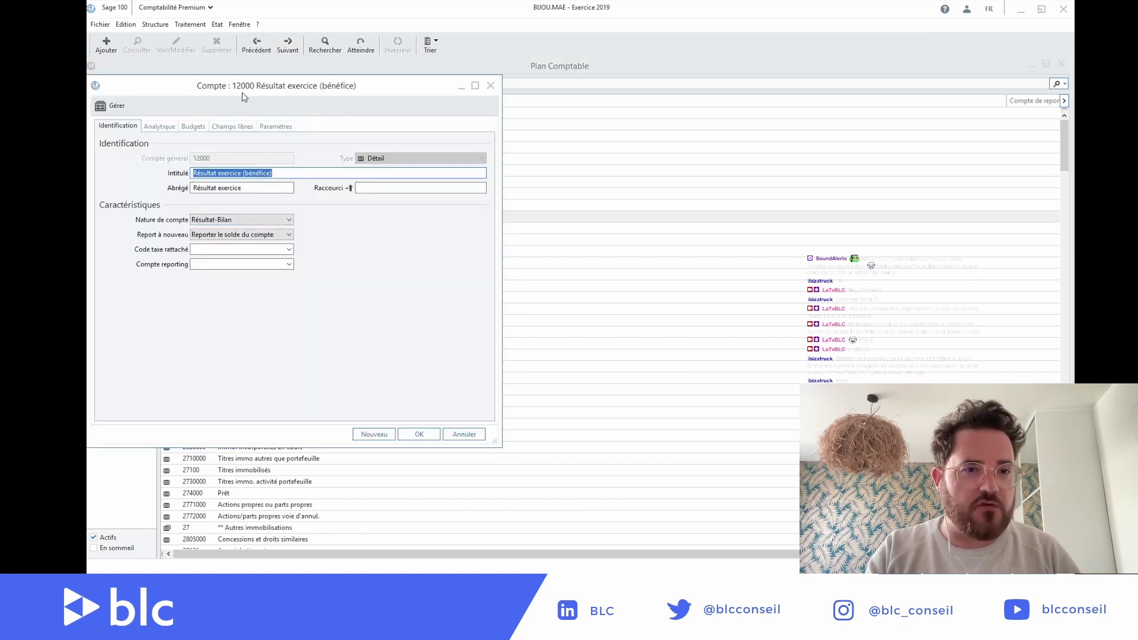
left_click(232, 126)
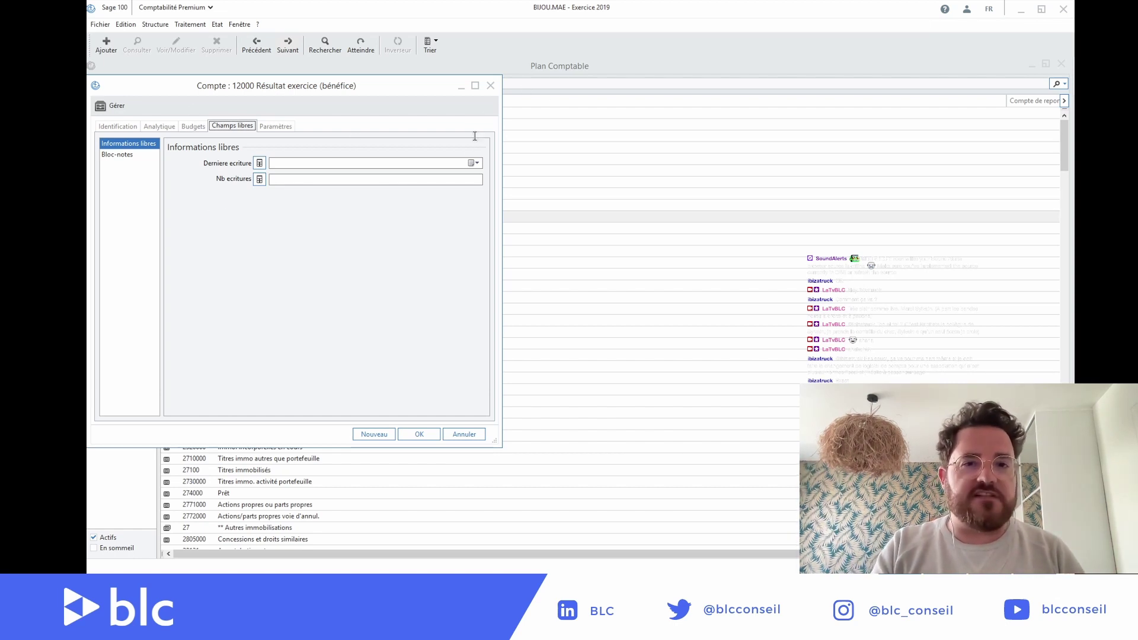
left_click(491, 86)
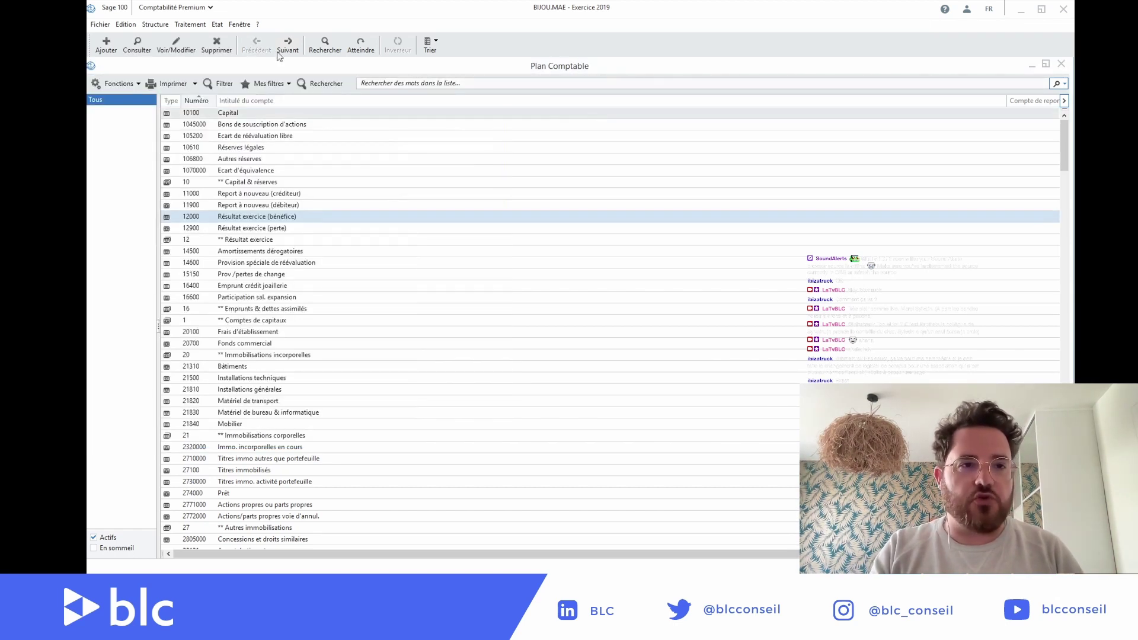
Step: Open the Plan reporting full size to examine its list of reporting accounts
left_click(155, 25)
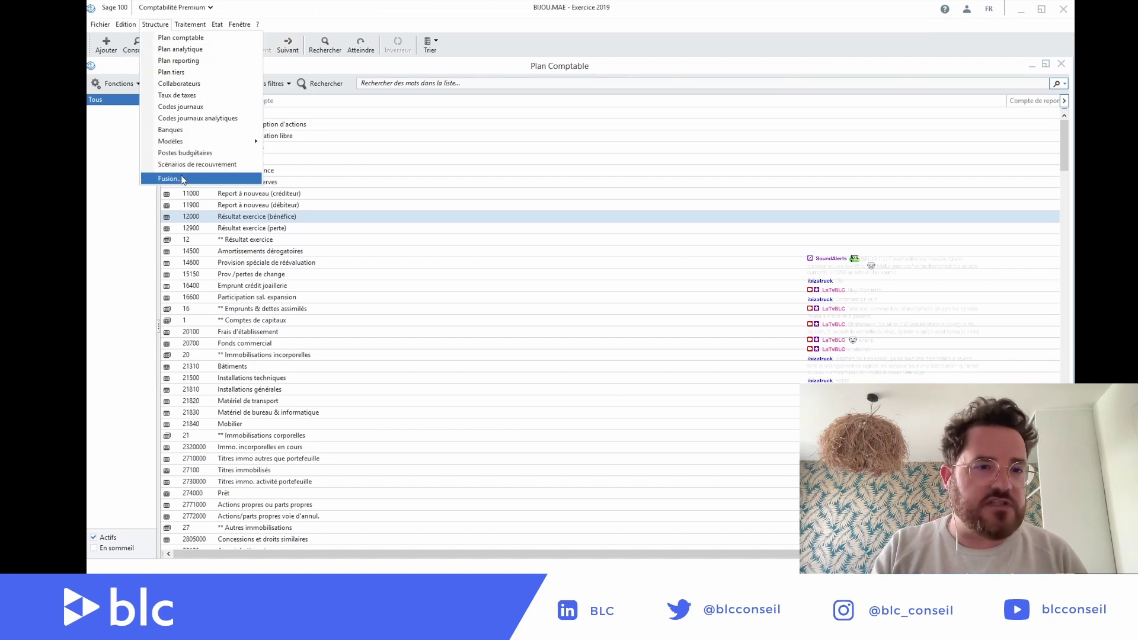
left_click(188, 61)
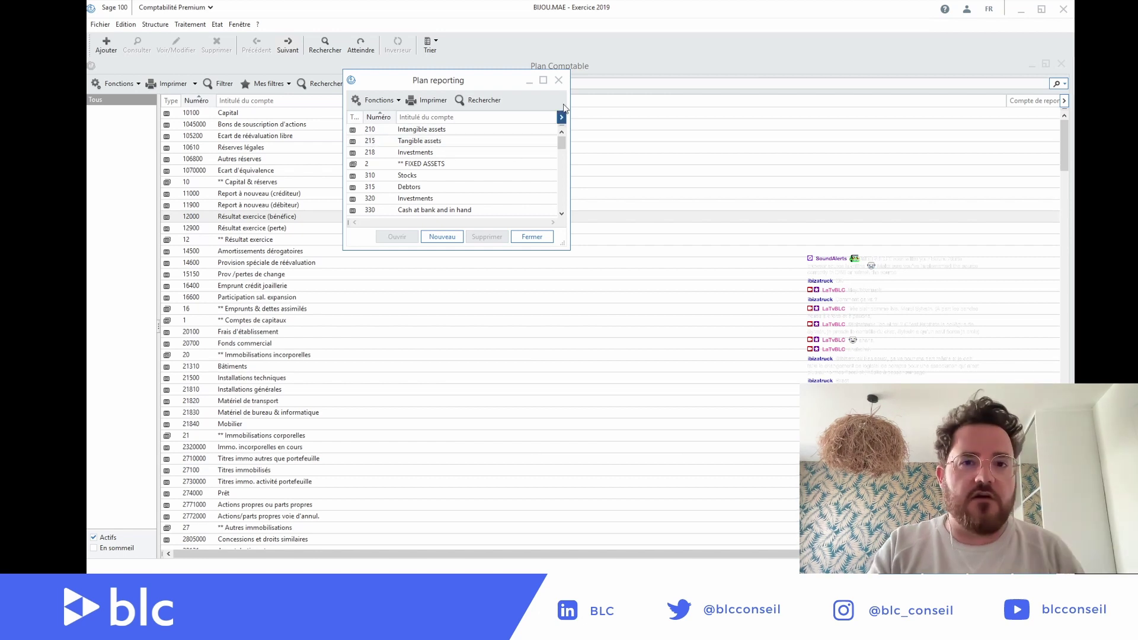
left_click(543, 79)
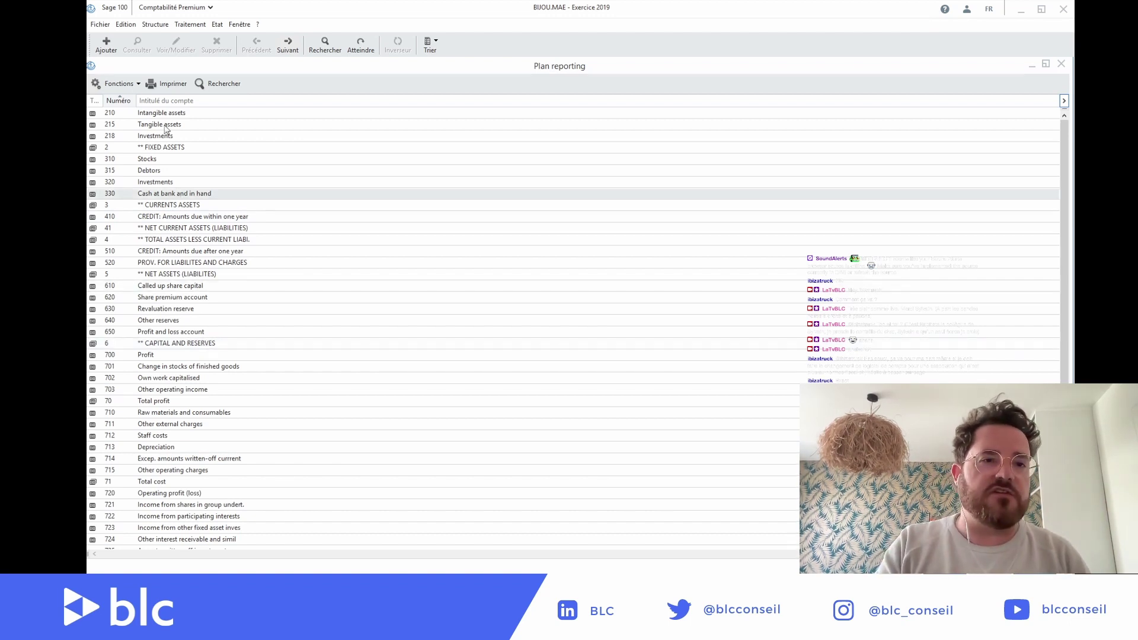
Step: Return to the Plan Comptable and examine the Compte reporting field of account 10100 Capital, leaving the account unchanged
left_click(155, 25)
left_click(171, 37)
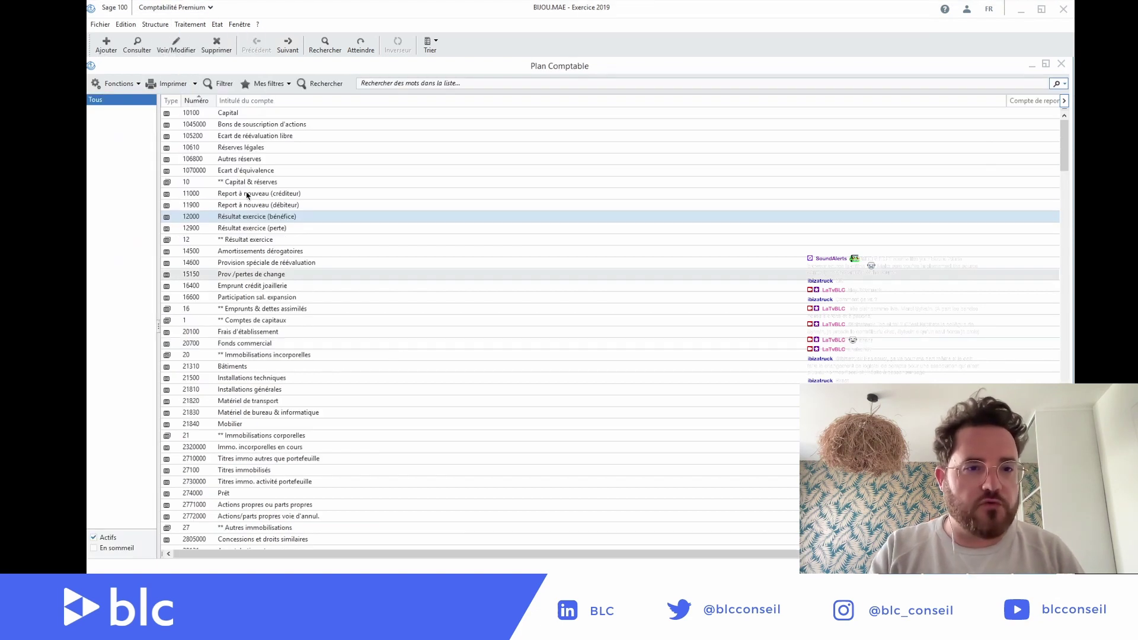
double_click(237, 115)
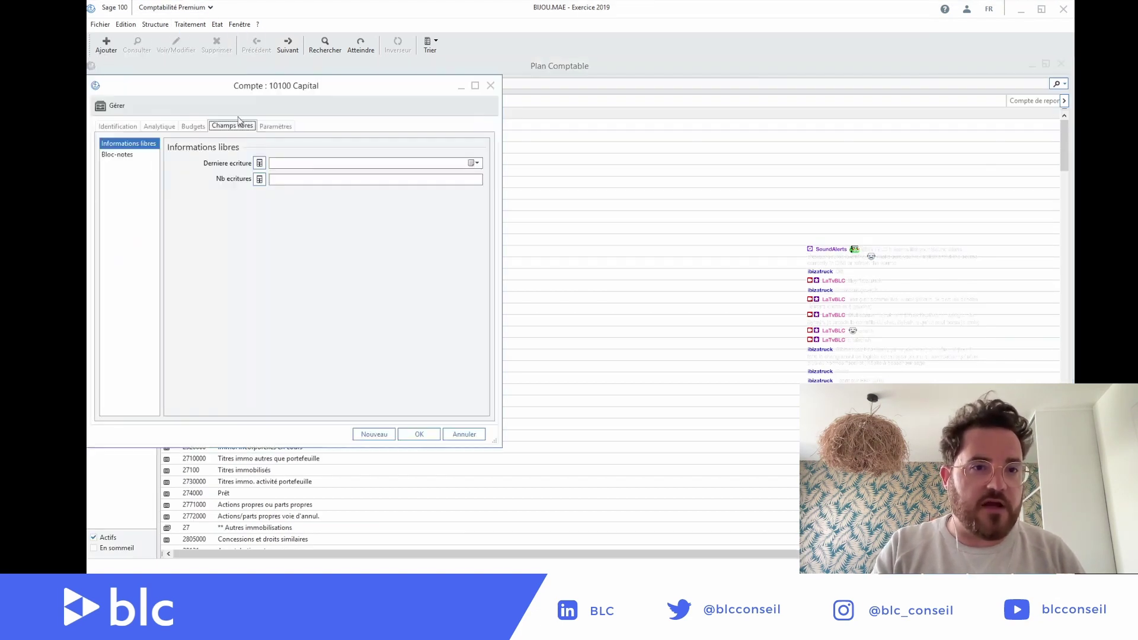
left_click(113, 126)
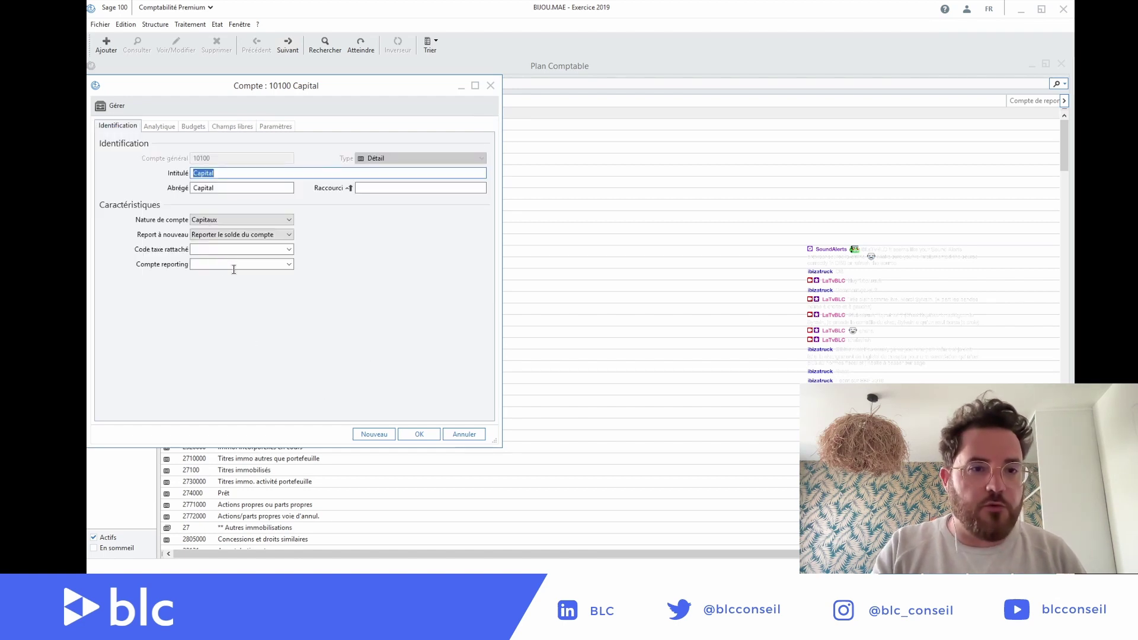
left_click(222, 265)
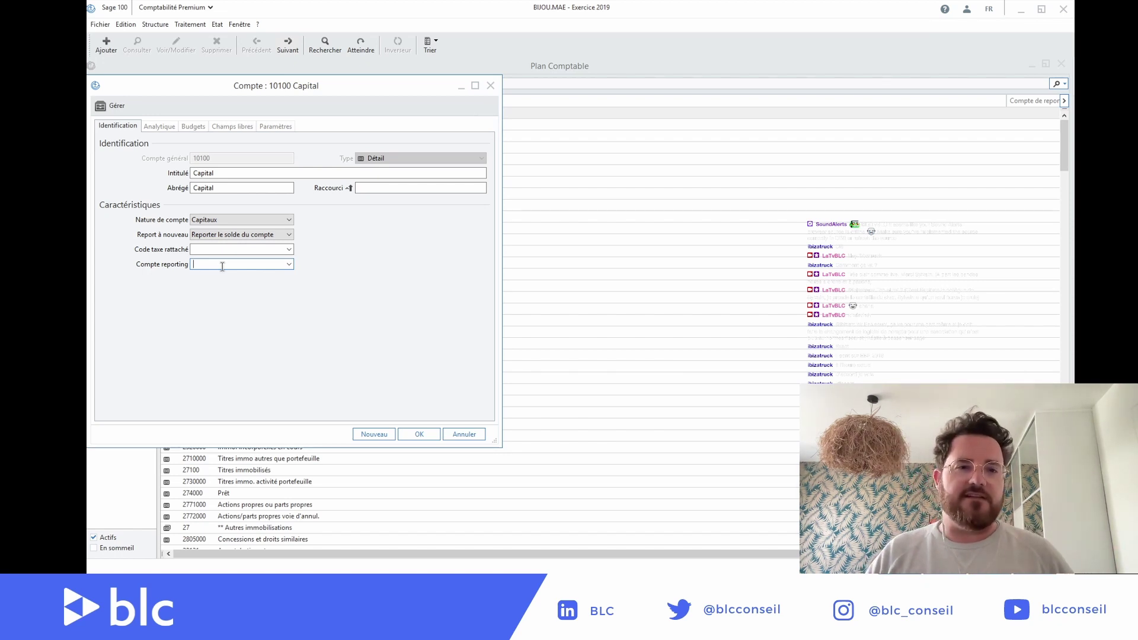
left_click(490, 86)
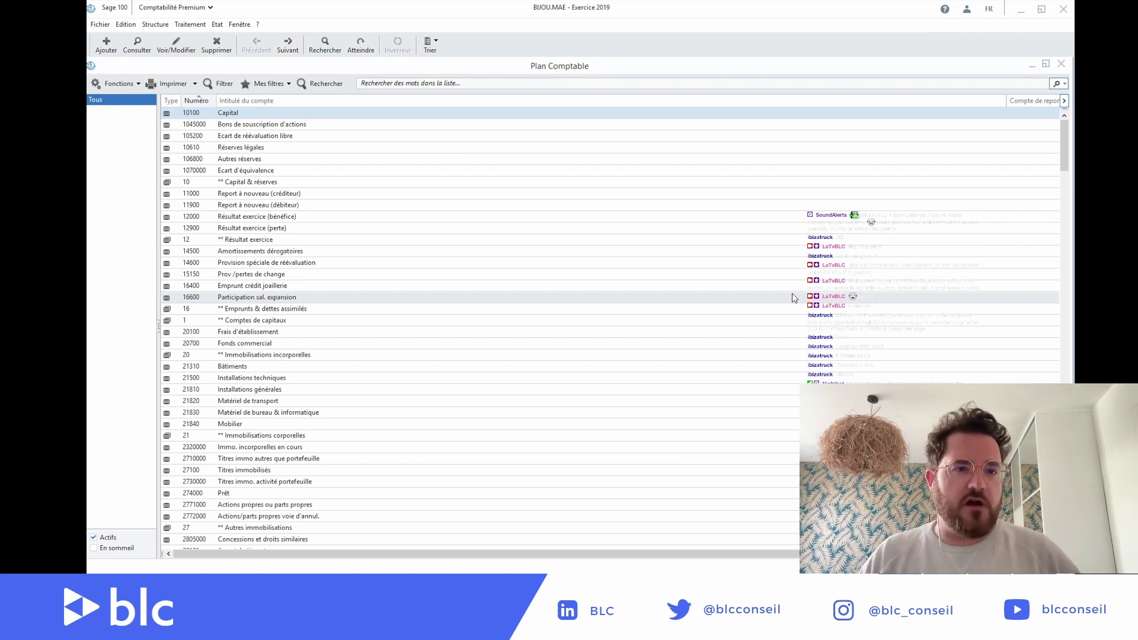
key("ctrl+Left")
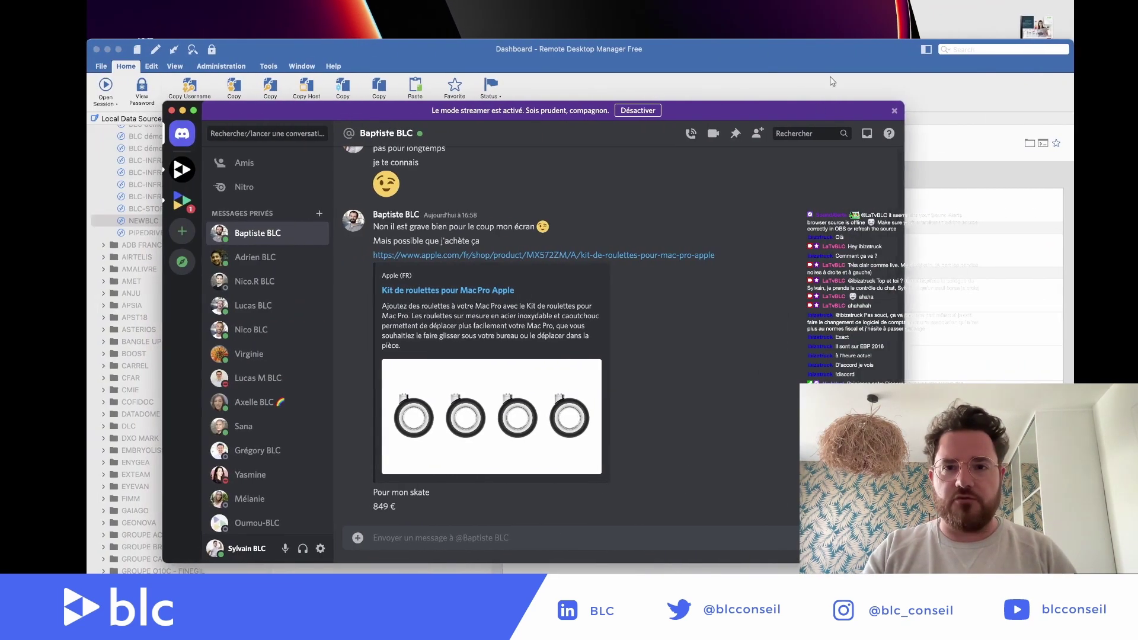
left_click(805, 58)
key("ctrl+Up")
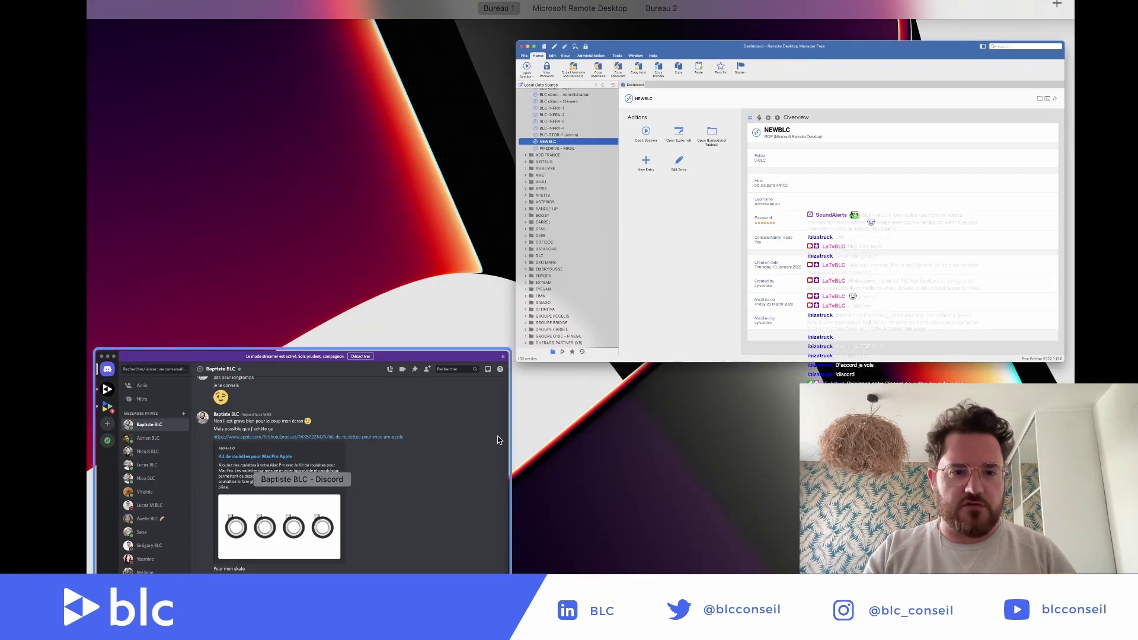
key("ctrl+Up")
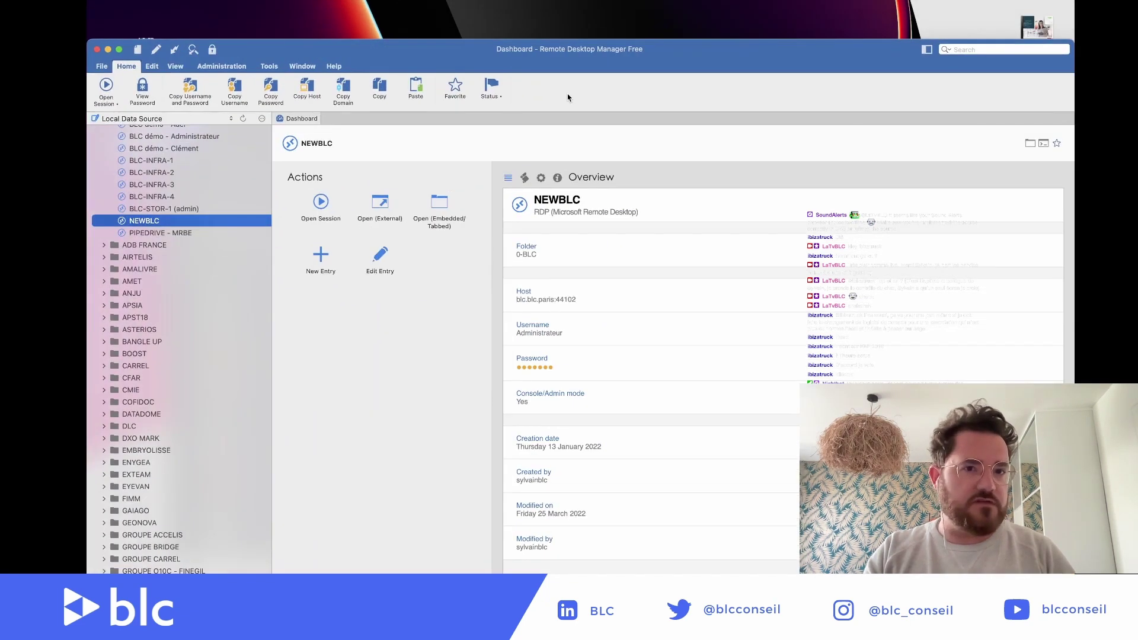
key("ctrl+Right")
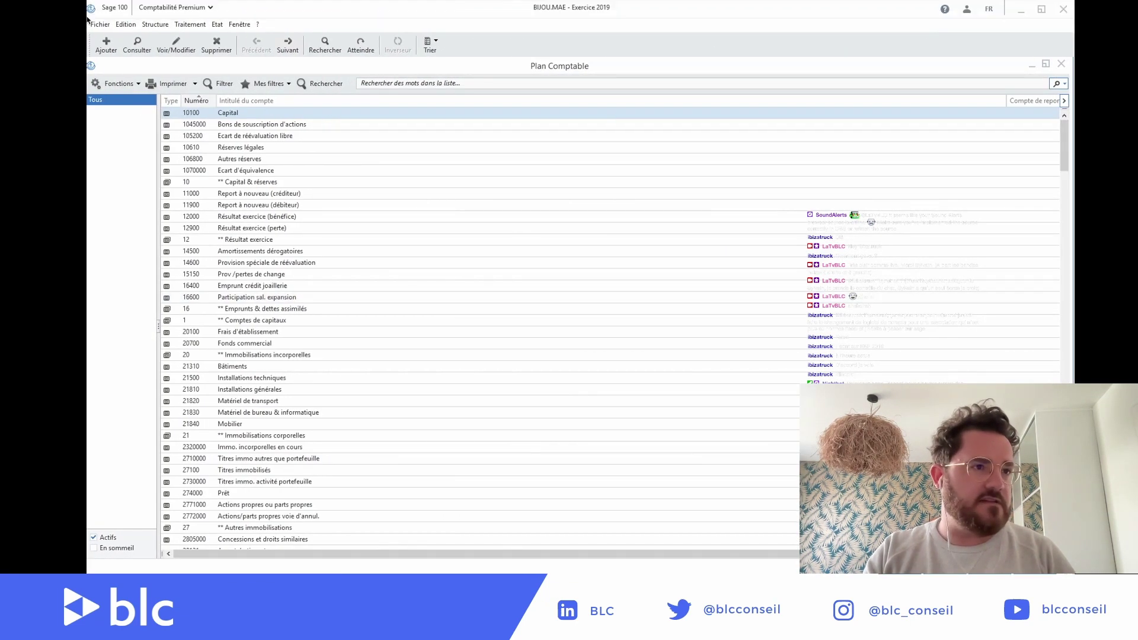